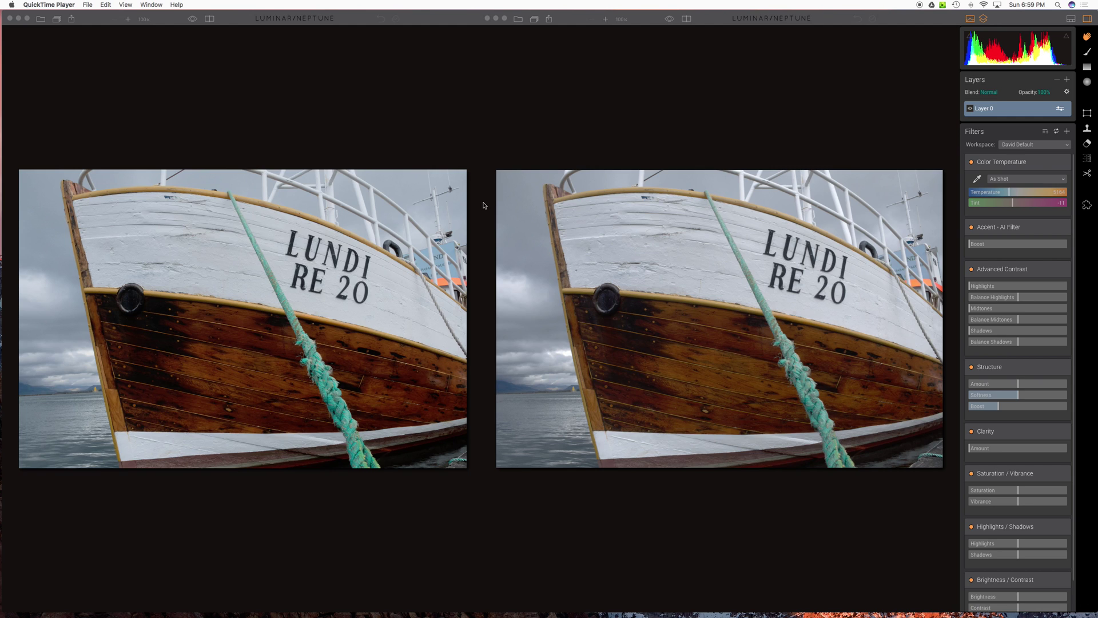
# - Start cropping the left boat photo with a 3:2 aspect ratio
pyautogui.click(338, 494)
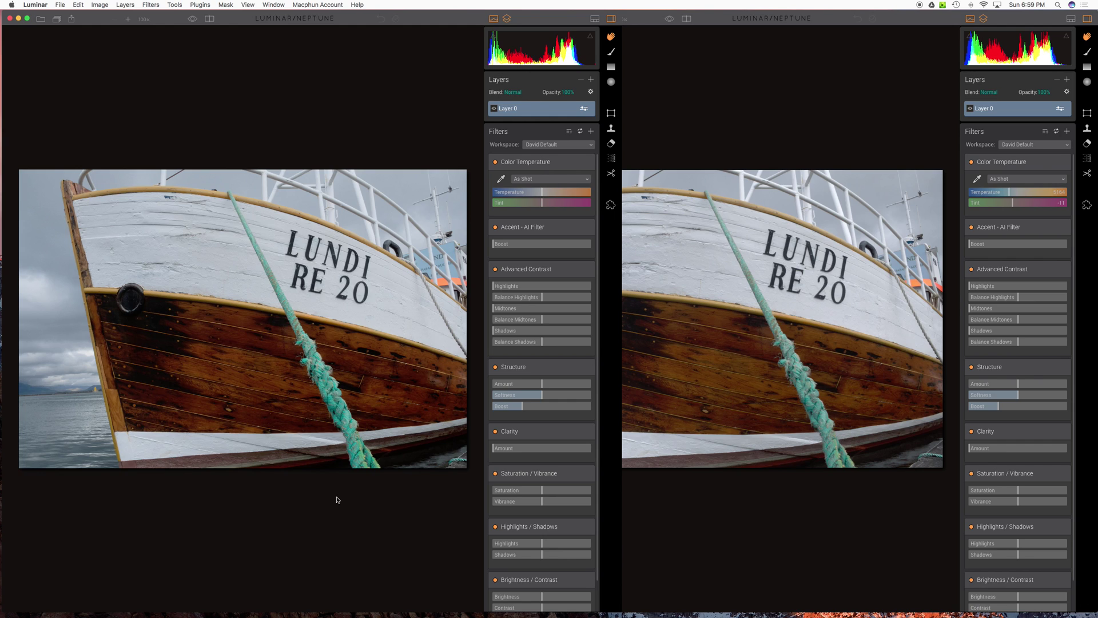
pyautogui.click(742, 556)
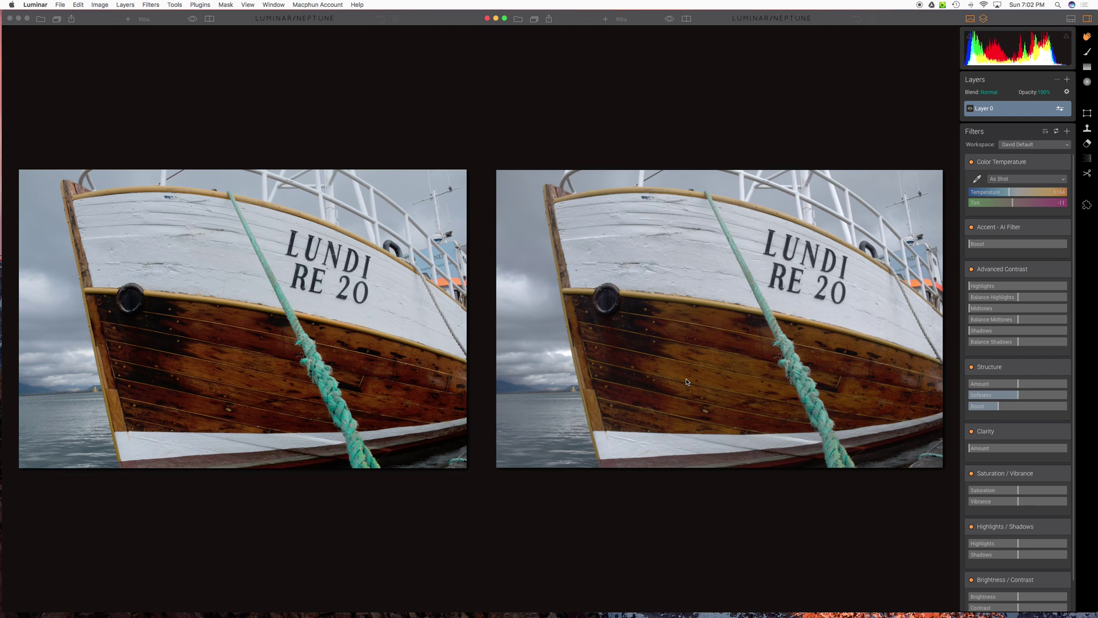
pyautogui.click(311, 500)
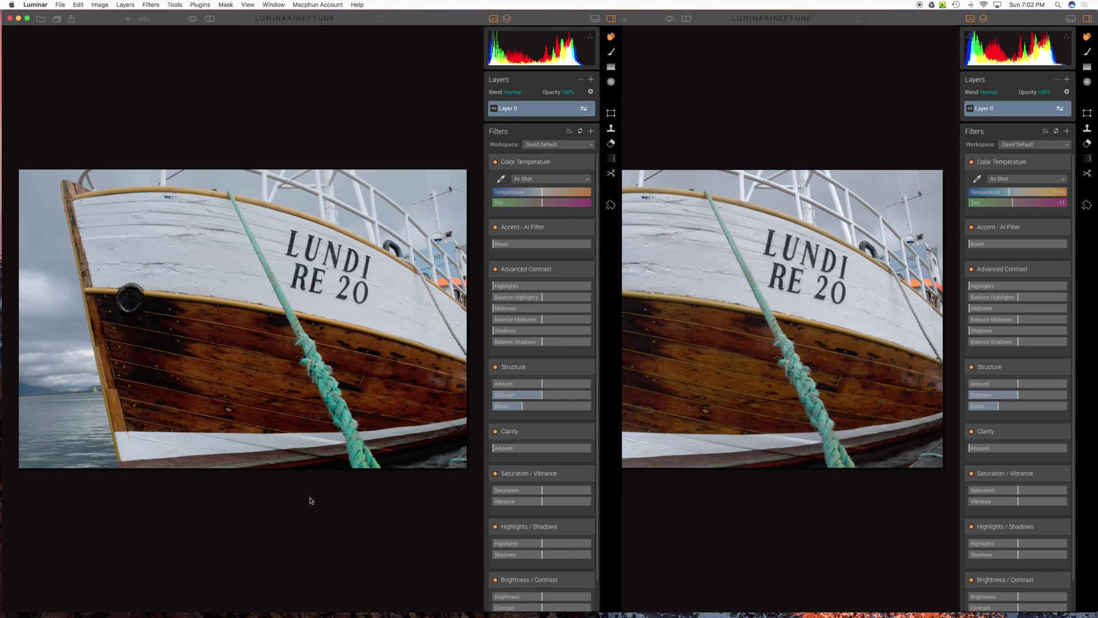
pyautogui.click(611, 173)
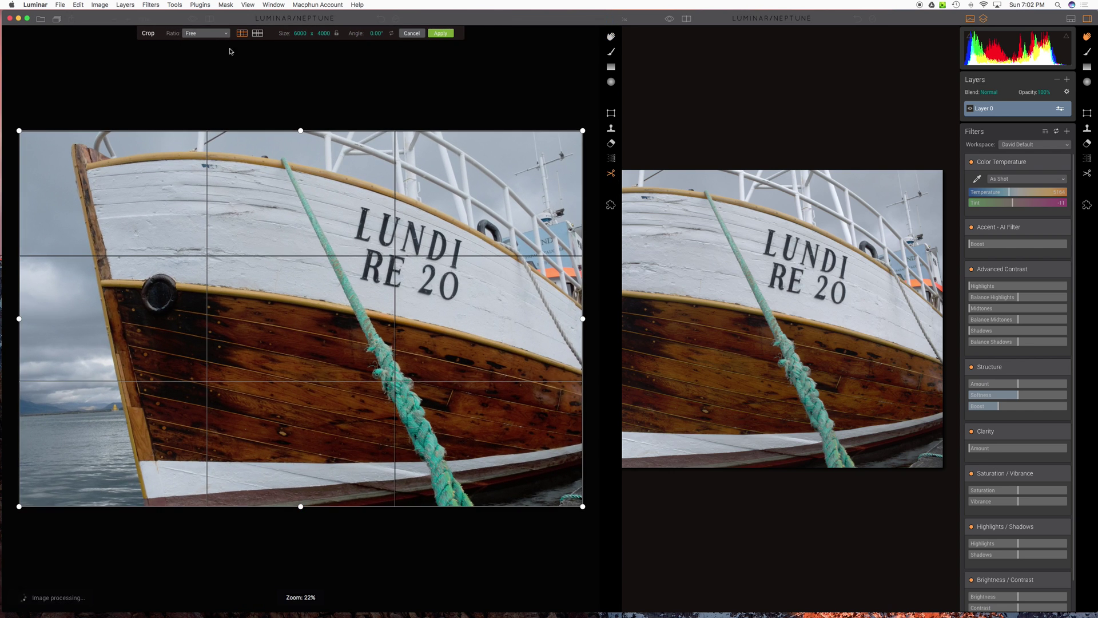
pyautogui.click(224, 34)
pyautogui.click(212, 64)
# - Rotate the left photo 3.01° to level it and apply the crop
pyautogui.moveTo(593, 316); pyautogui.dragTo(589, 347)
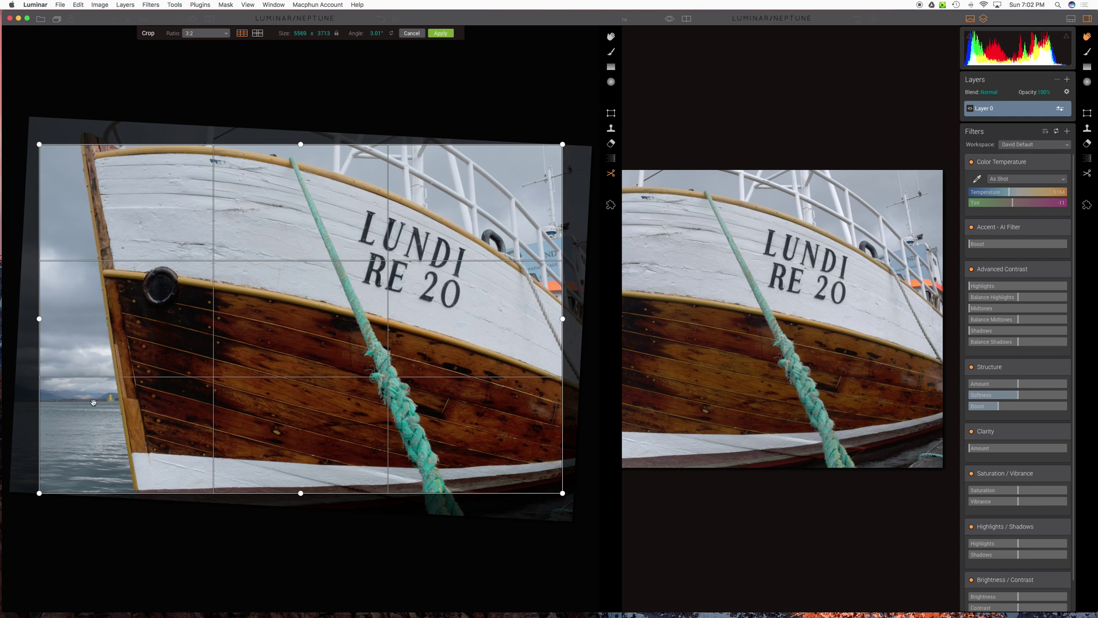
pyautogui.press('Return')
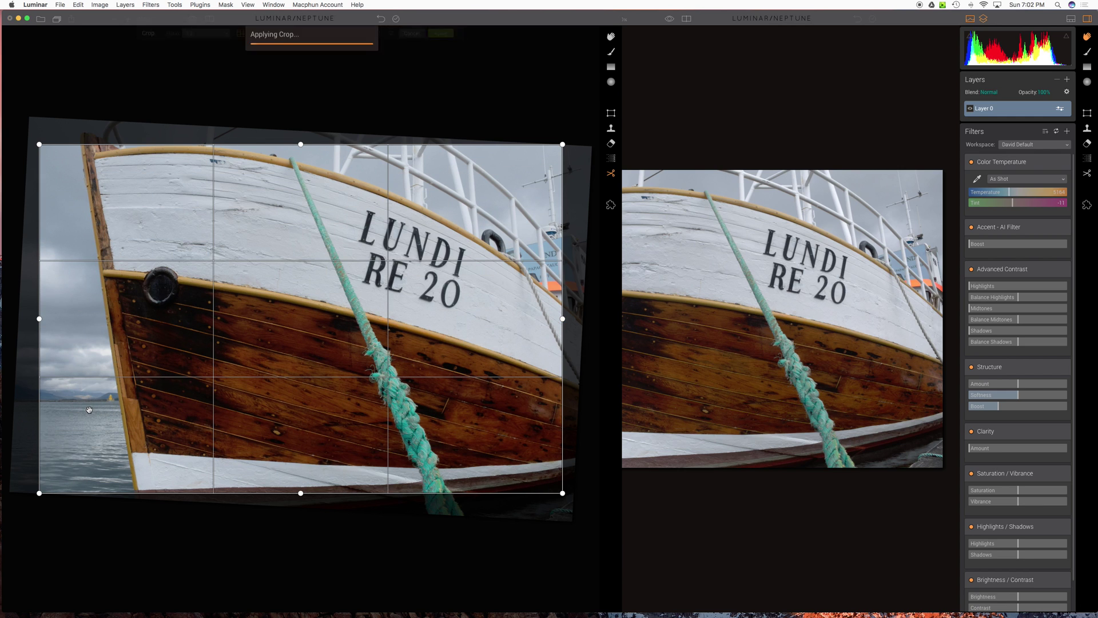
pyautogui.click(790, 529)
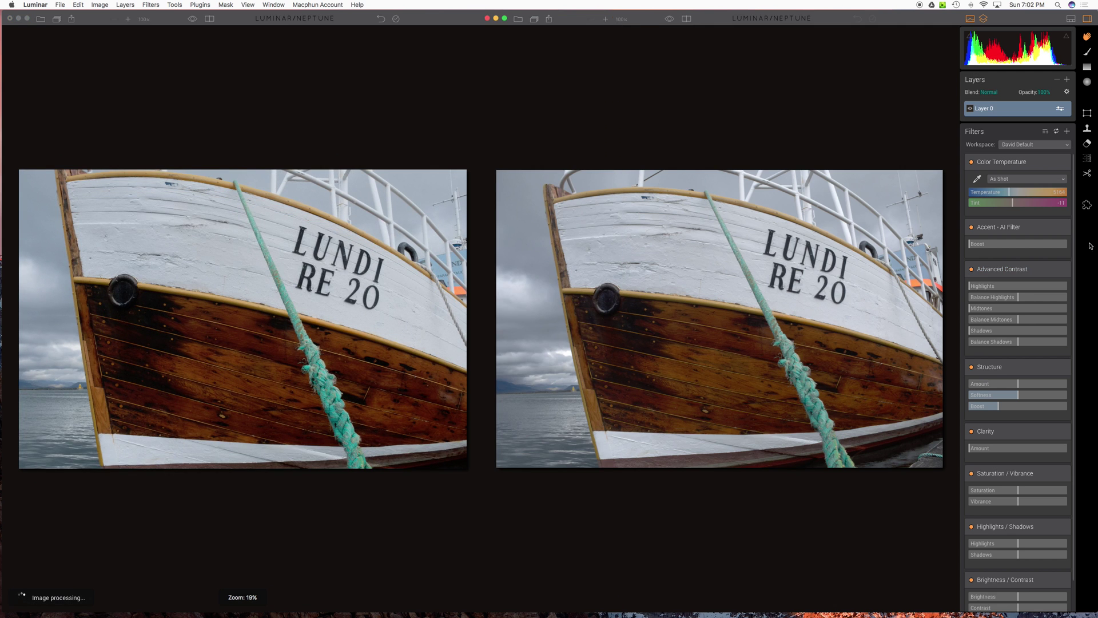
# - Rotate the right boat photo about 1.9° with the Crop tool and apply it
pyautogui.click(1089, 176)
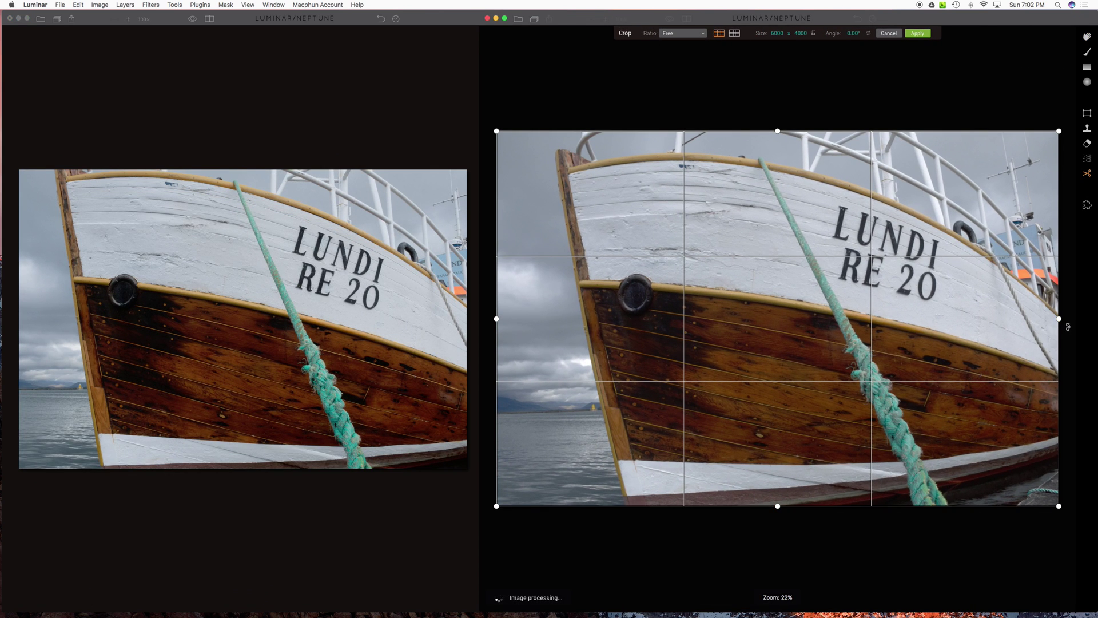
pyautogui.moveTo(1067, 319); pyautogui.dragTo(1066, 338)
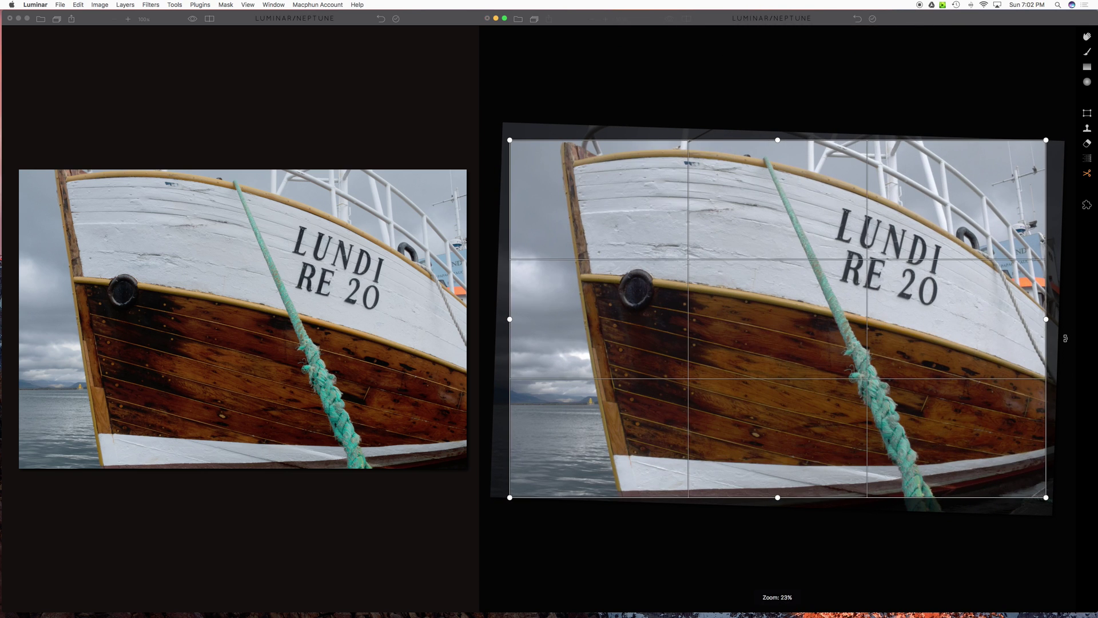
pyautogui.press('Return')
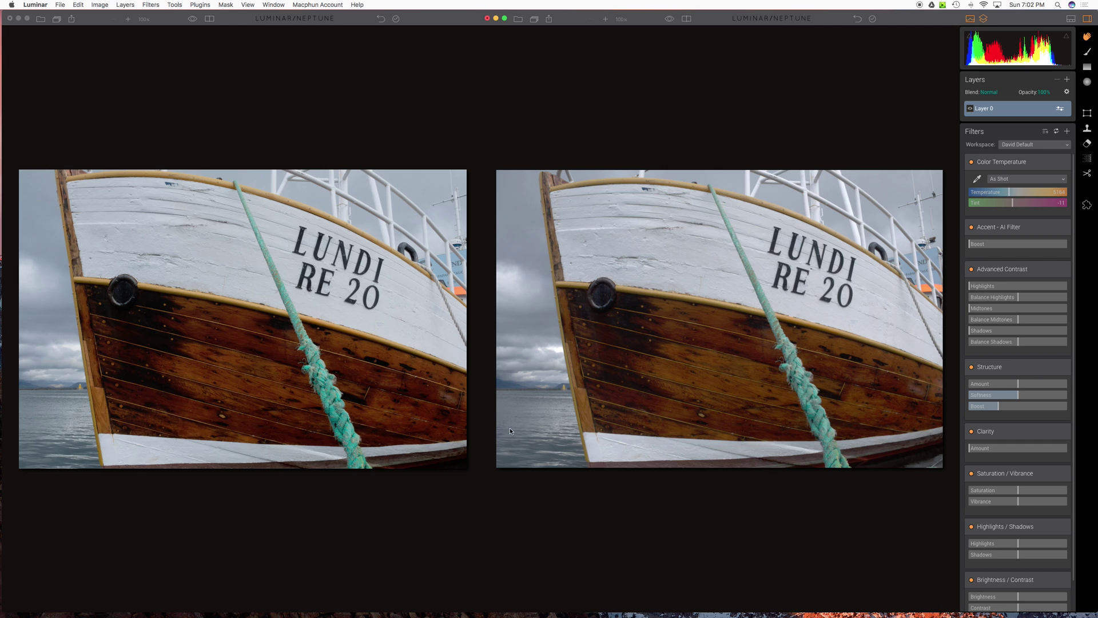
# - Set the left photo's Accent AI Filter Boost to 23 and toggle the filter off and on
pyautogui.click(338, 497)
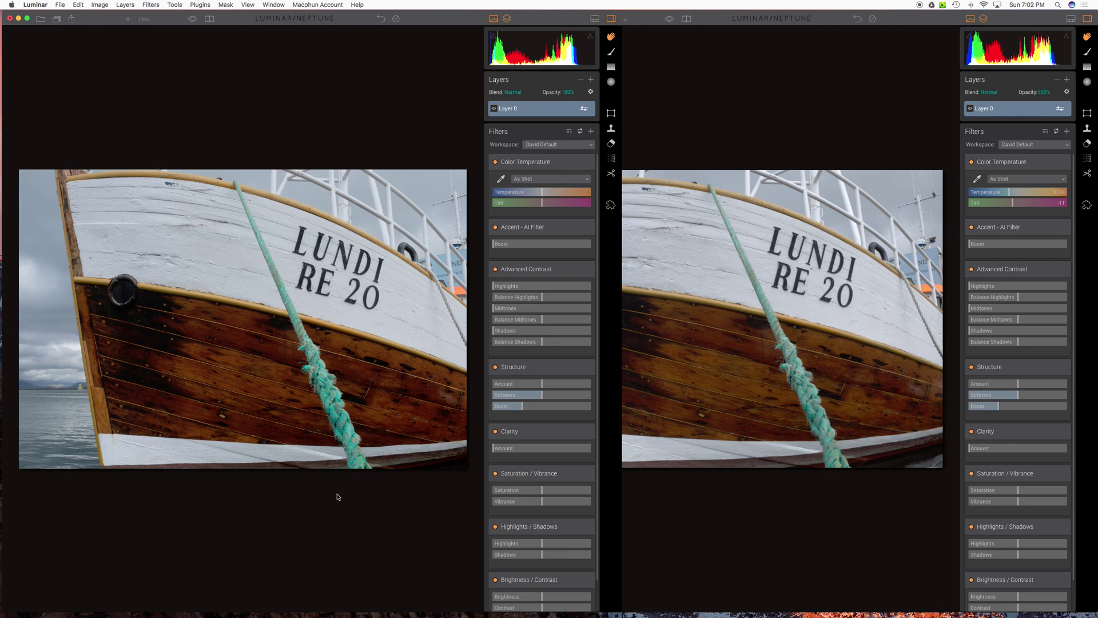
pyautogui.click(516, 245)
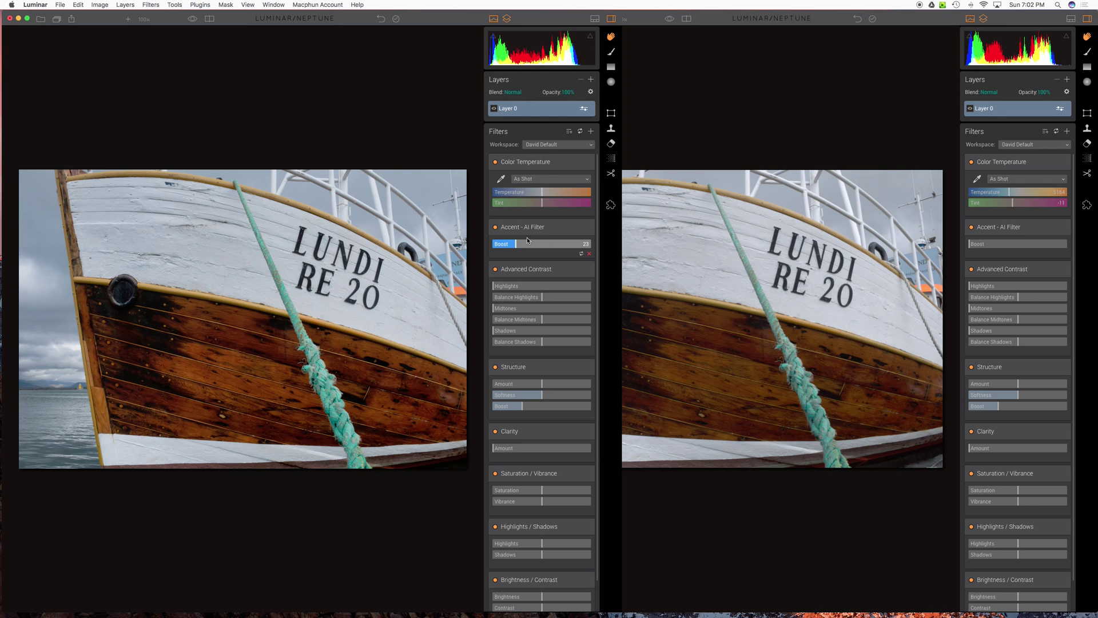
pyautogui.click(496, 228)
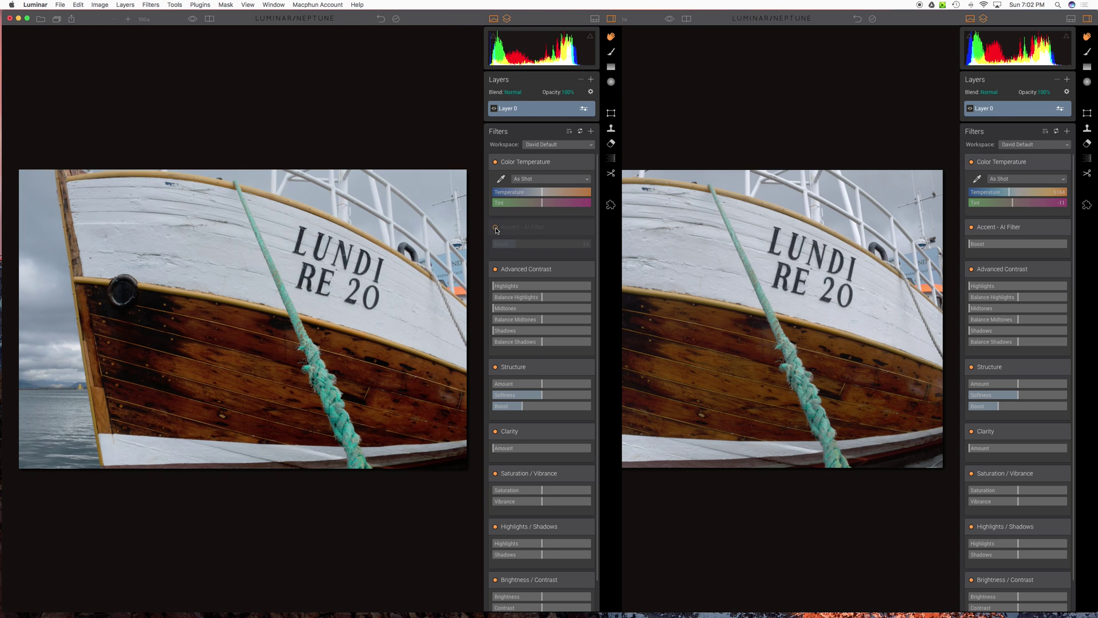
pyautogui.click(496, 228)
# - Compare the Accent filter before/after, then lower its Boost to 14
pyautogui.click(496, 228)
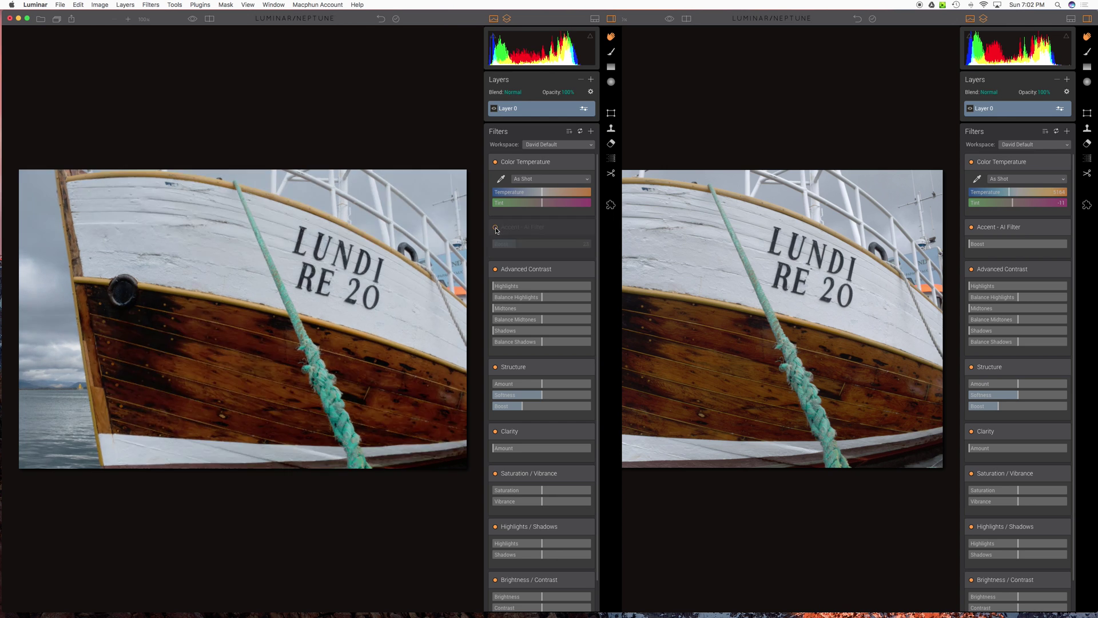
pyautogui.click(496, 229)
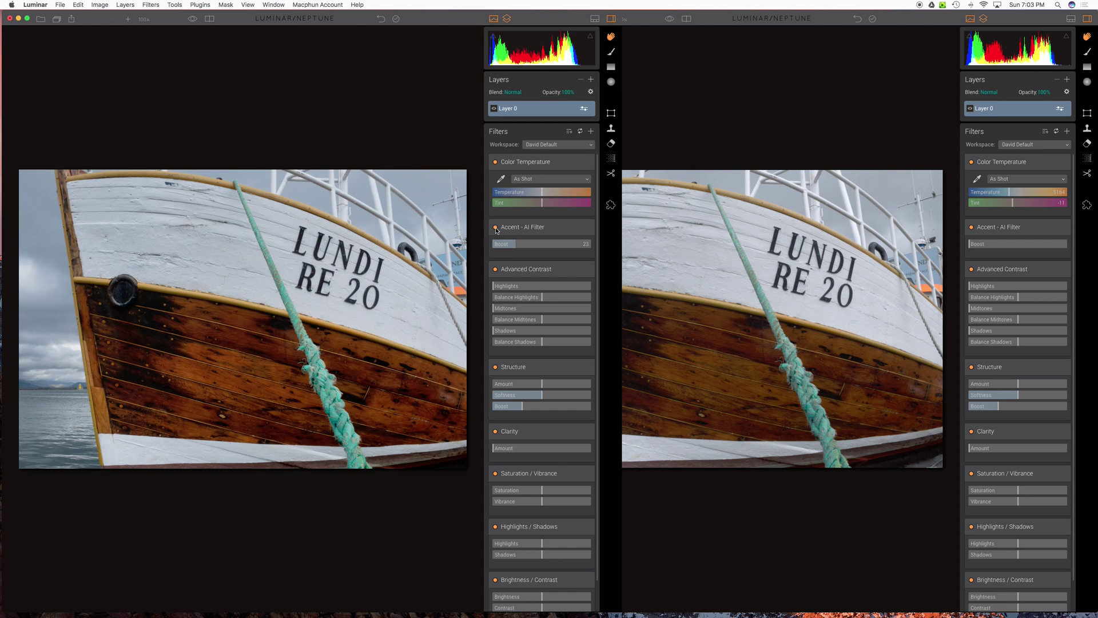
pyautogui.click(496, 229)
pyautogui.click(496, 229)
pyautogui.click(507, 244)
# - Raise the right photo's Accent AI Filter Boost, settling at 41
pyautogui.click(753, 507)
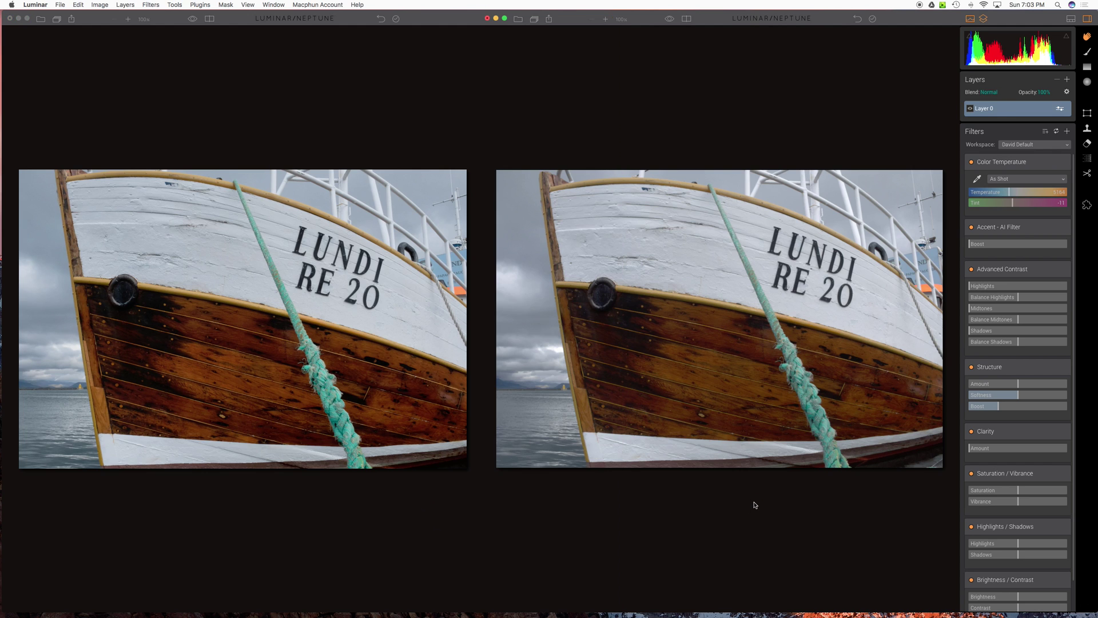
pyautogui.moveTo(994, 245); pyautogui.dragTo(1017, 248)
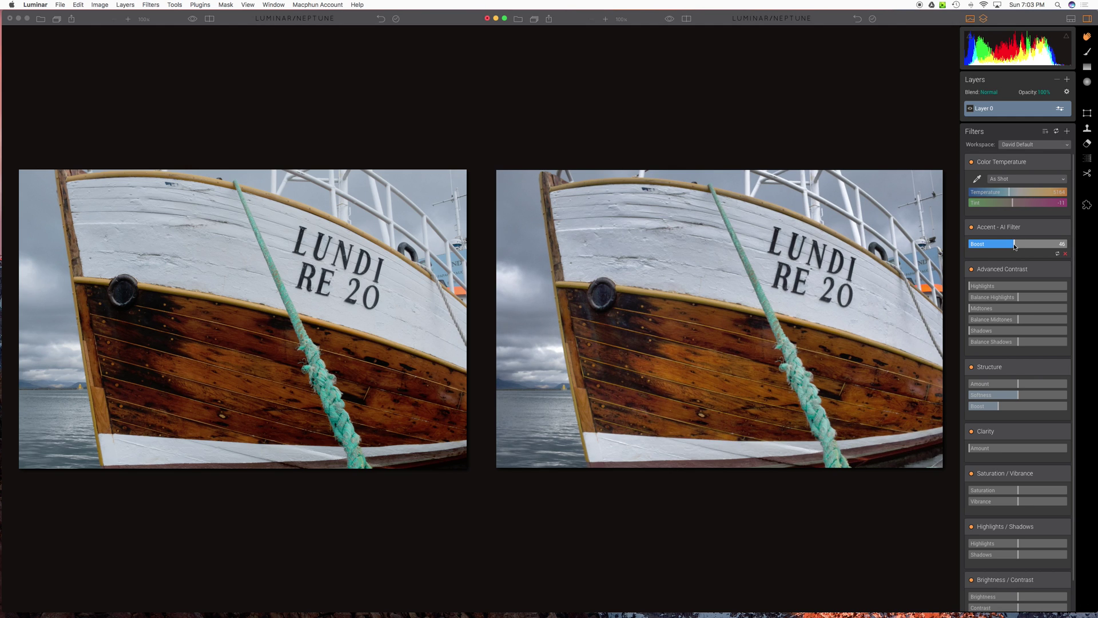
pyautogui.click(1011, 246)
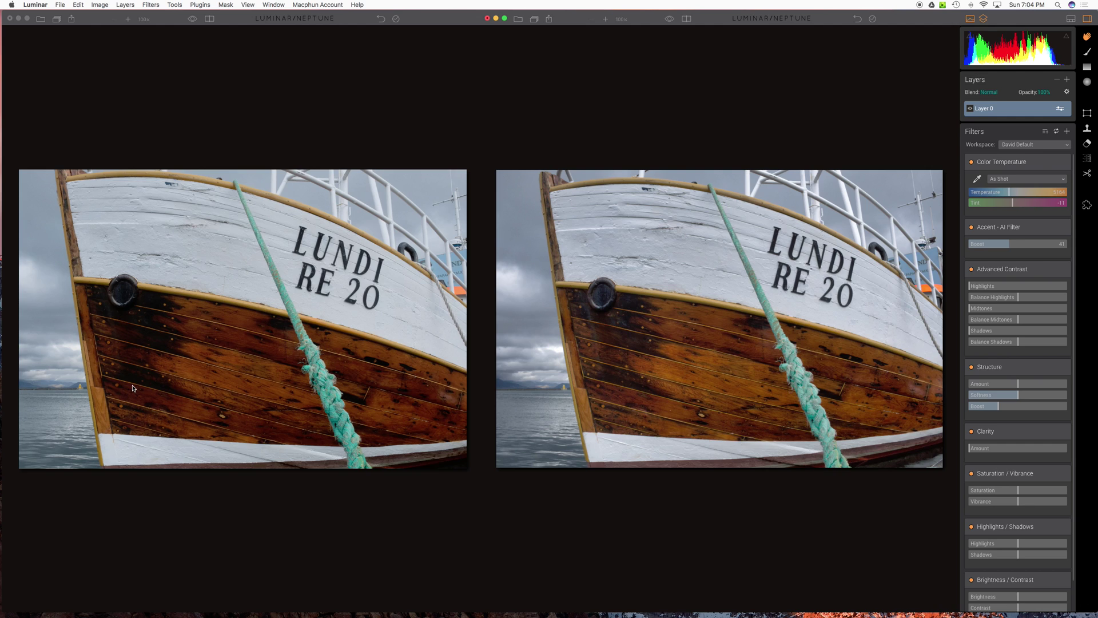
# - Sample the white hull for the left photo's white balance and compare Color Temperature off/on
pyautogui.click(289, 509)
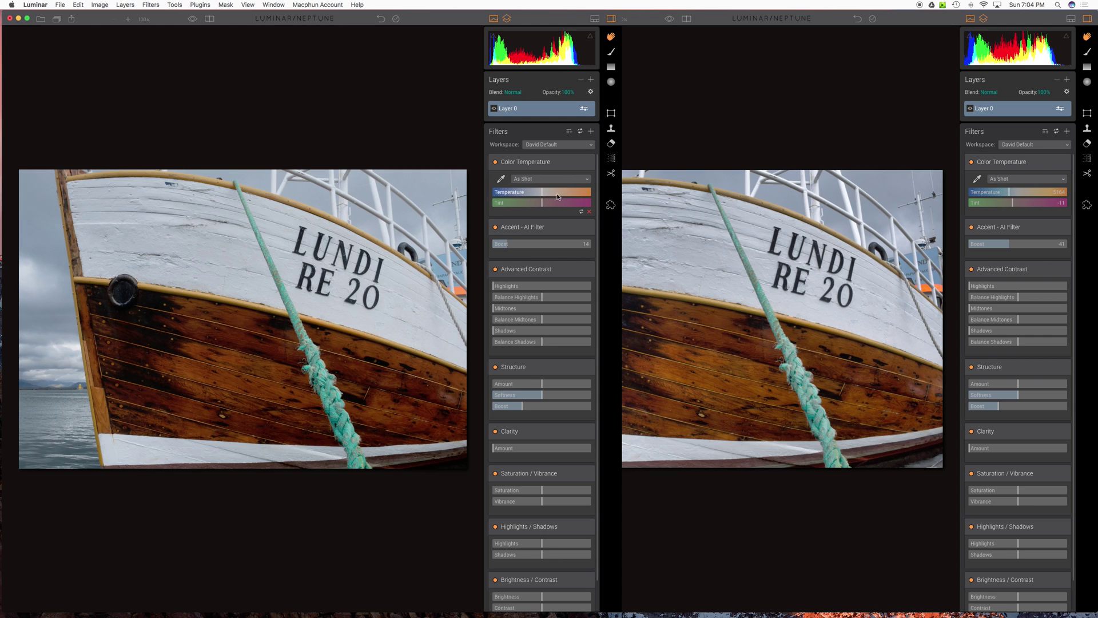
pyautogui.click(587, 179)
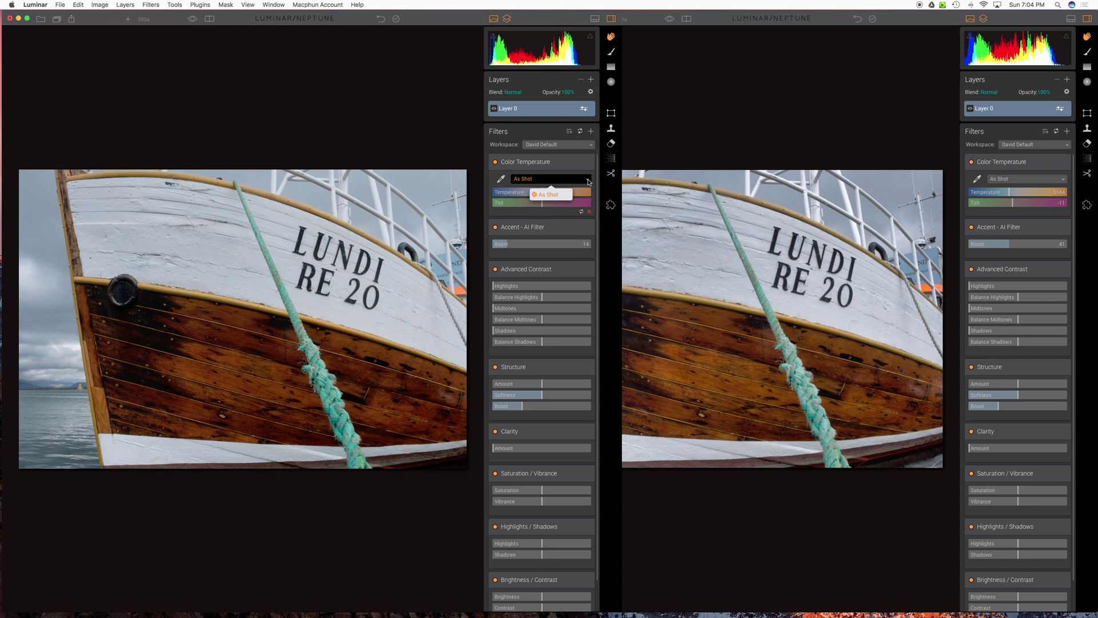
pyautogui.click(503, 180)
pyautogui.click(502, 181)
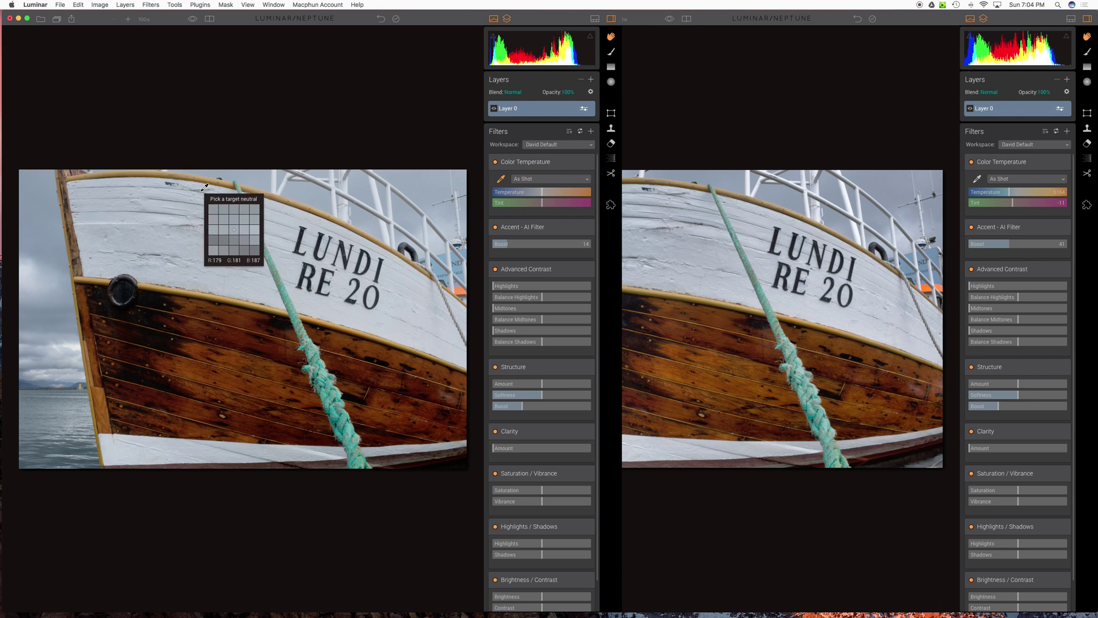
pyautogui.click(203, 189)
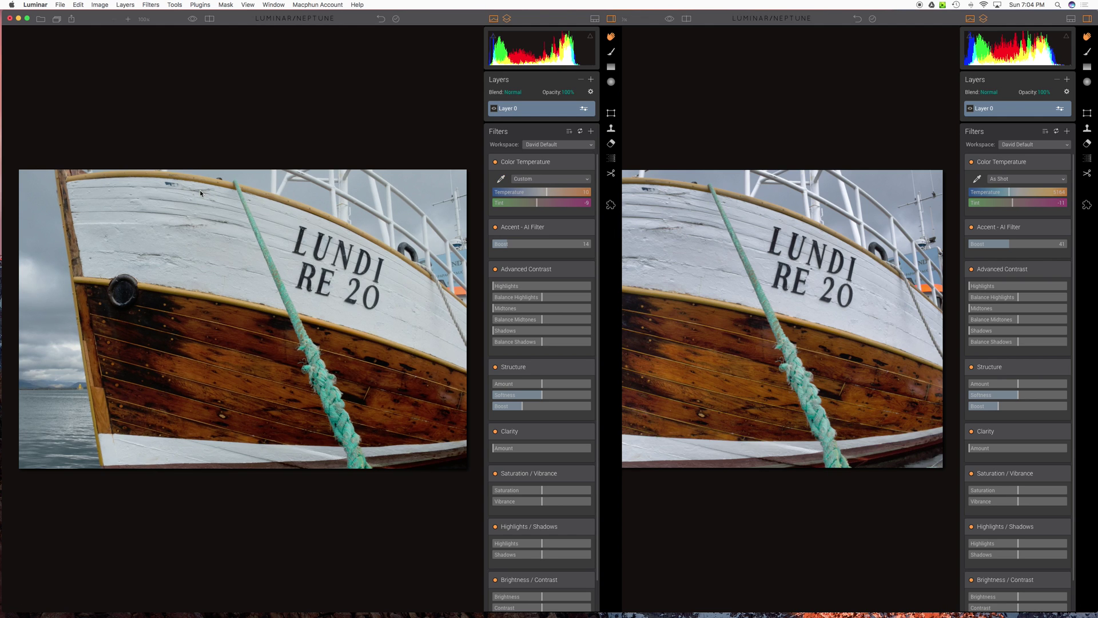
pyautogui.click(495, 162)
pyautogui.click(496, 163)
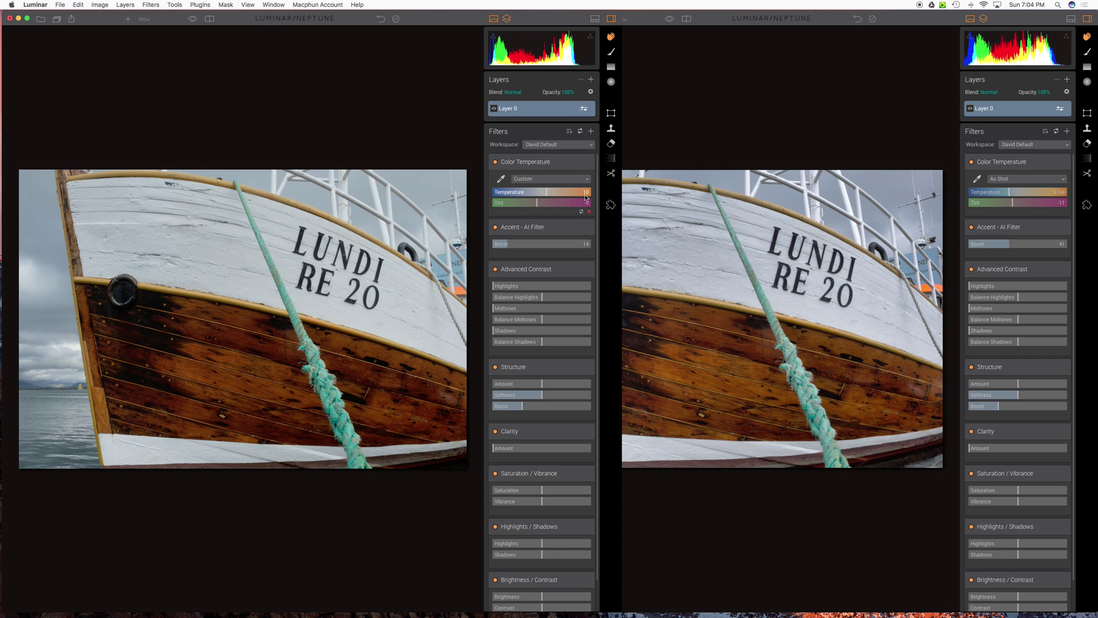
# - Adjust the Temperature slider, then re-sample the white hull for a neutral white balance
pyautogui.click(586, 197)
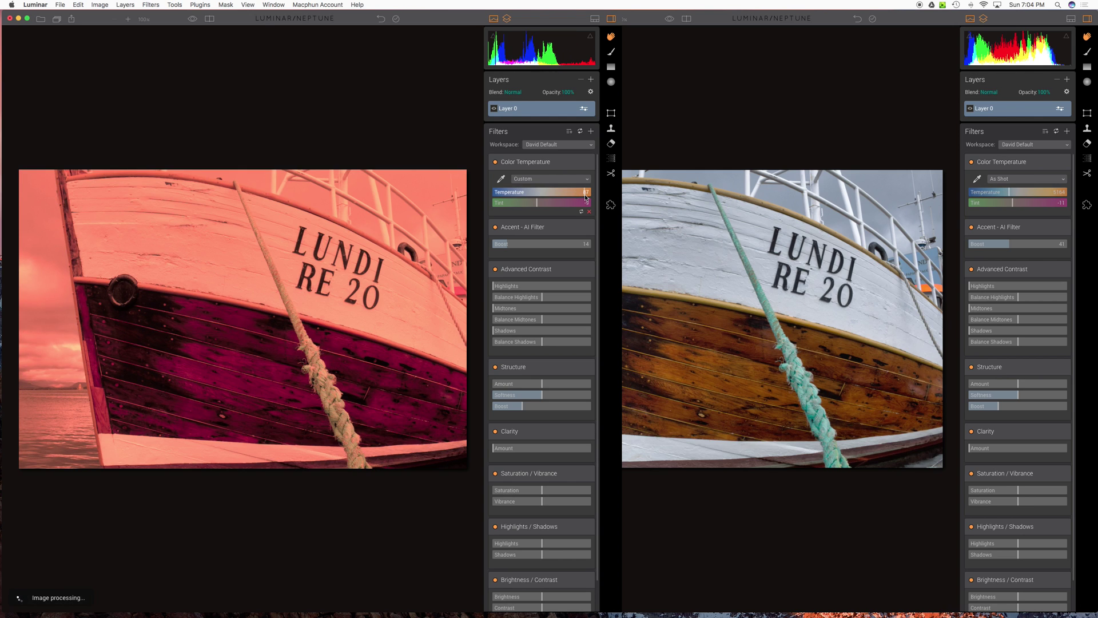
pyautogui.moveTo(586, 197); pyautogui.dragTo(544, 193)
pyautogui.click(500, 178)
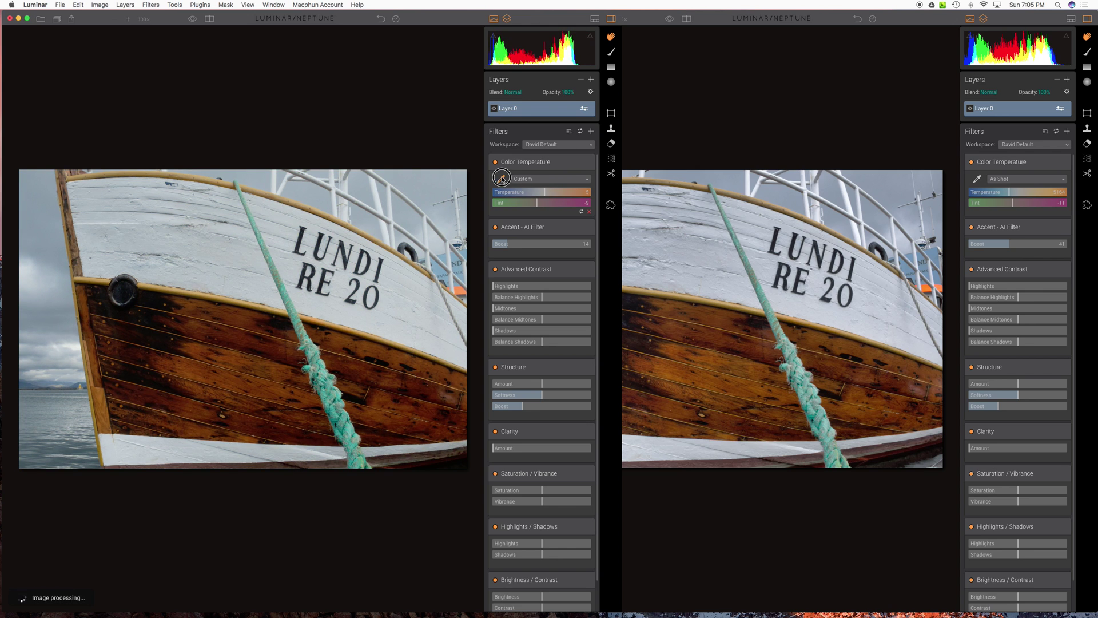
pyautogui.click(201, 190)
pyautogui.click(754, 490)
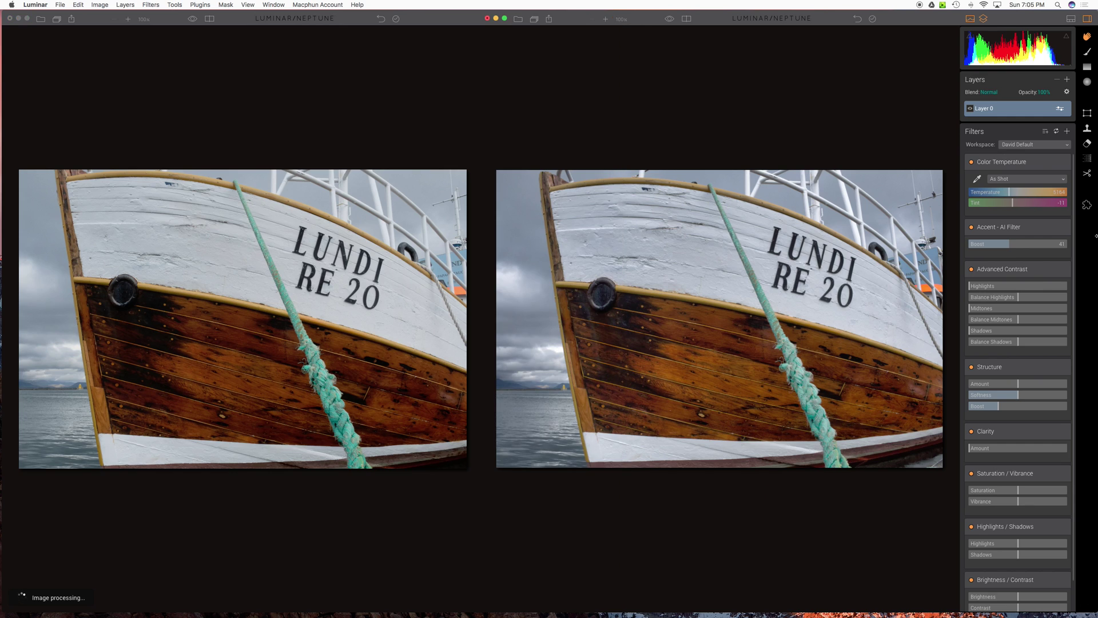
# - Apply the Cloudy white-balance preset to the right photo, then sample a neutral hull spot
pyautogui.click(1063, 181)
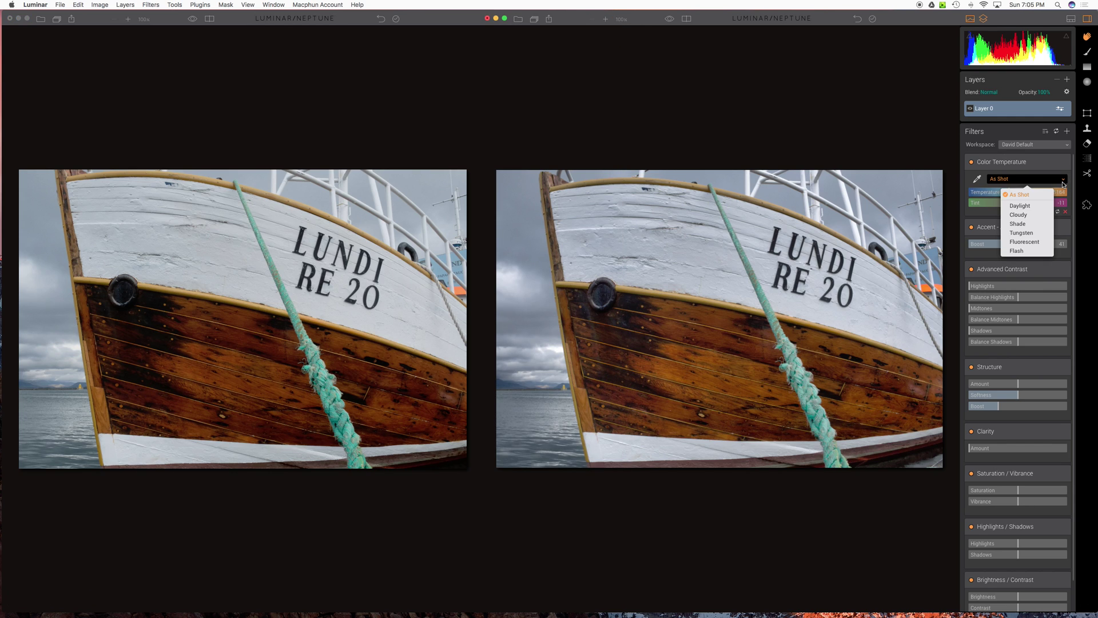
pyautogui.click(1033, 215)
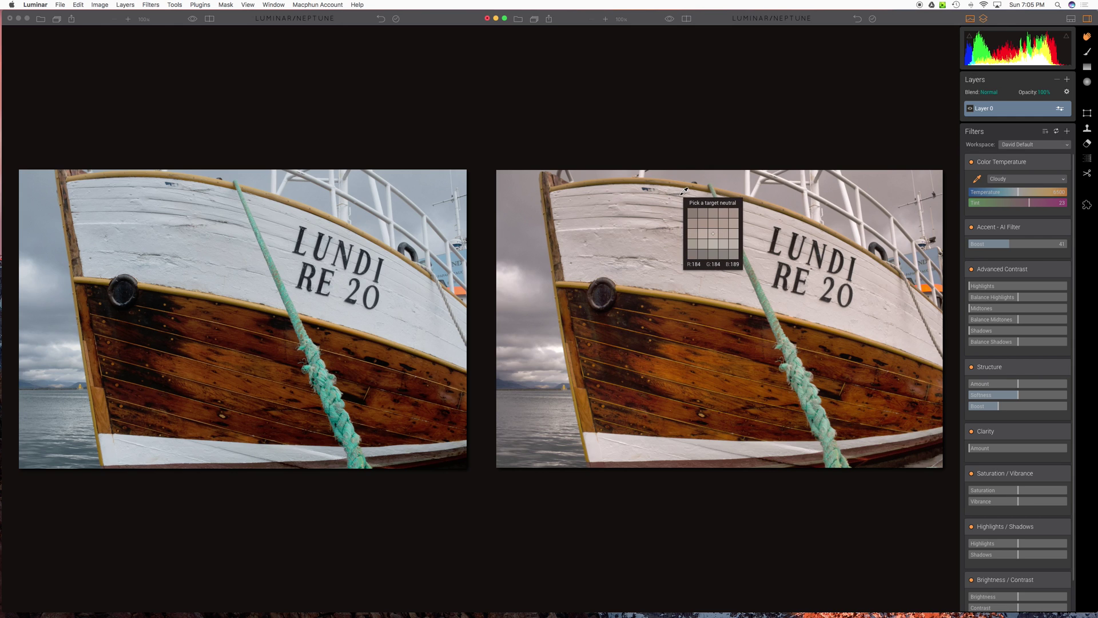
pyautogui.click(682, 193)
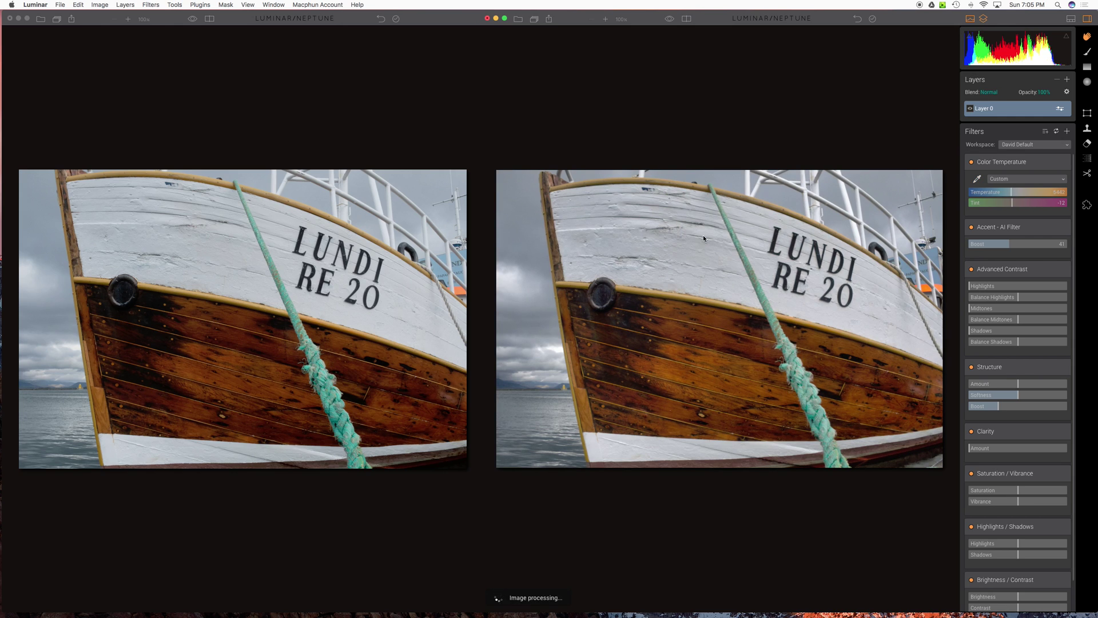
# - Warm the right photo's Temperature, then re-sample the hull for a custom balance with Tint -9
pyautogui.moveTo(1013, 193)
pyautogui.mouseDown()
pyautogui.moveTo(1061, 196)
pyautogui.moveTo(987, 195)
pyautogui.moveTo(998, 195)
pyautogui.mouseUp()
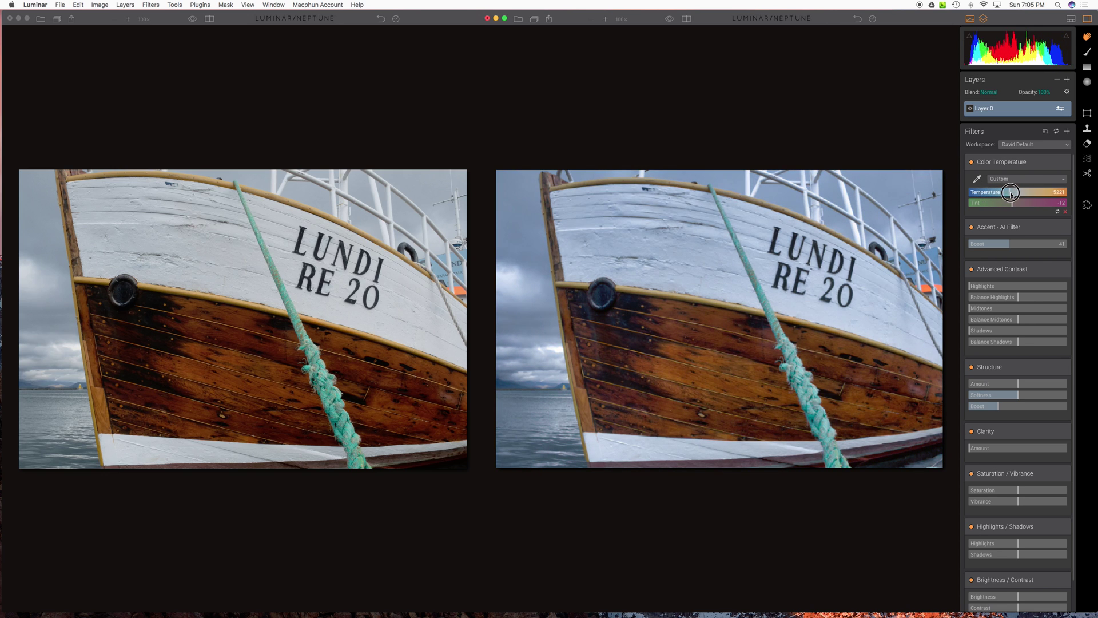
pyautogui.moveTo(1011, 194); pyautogui.dragTo(1018, 193)
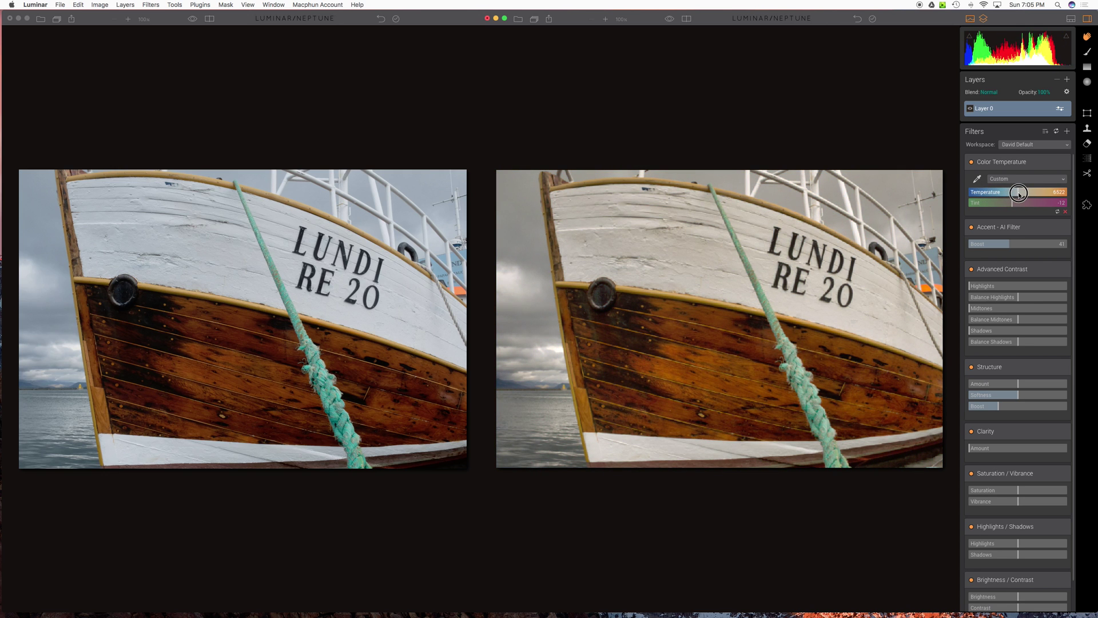
pyautogui.click(977, 179)
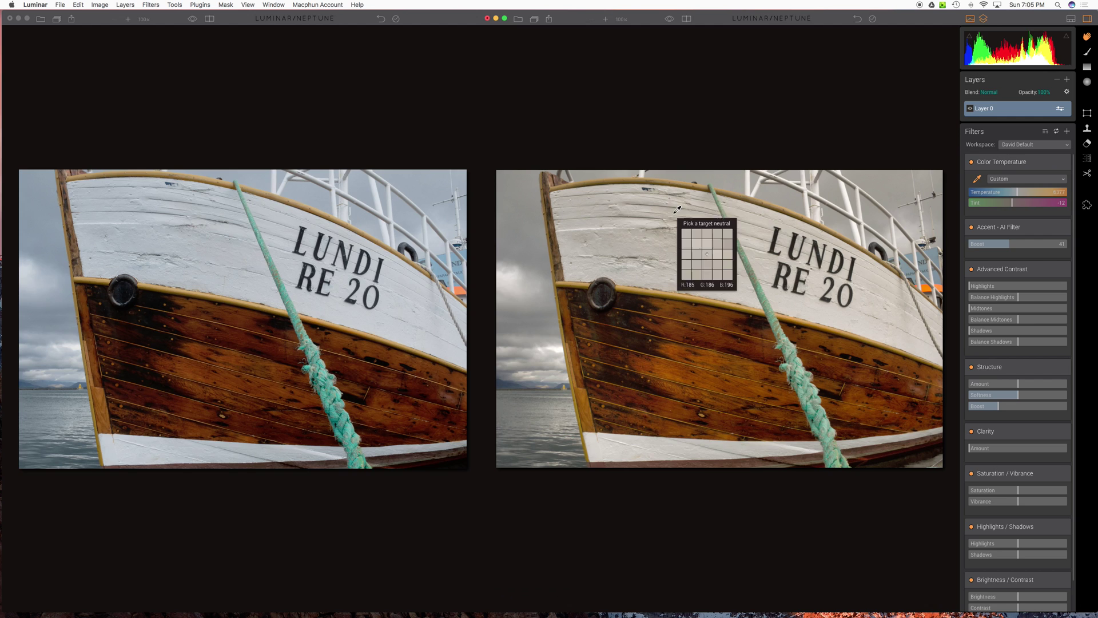
pyautogui.click(682, 195)
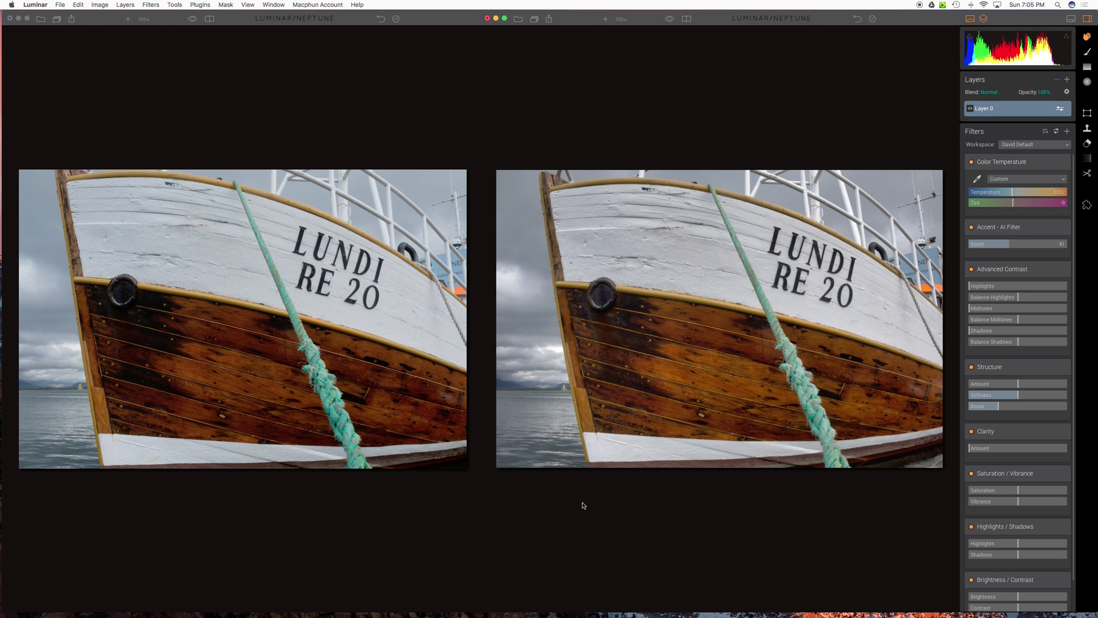
pyautogui.click(413, 502)
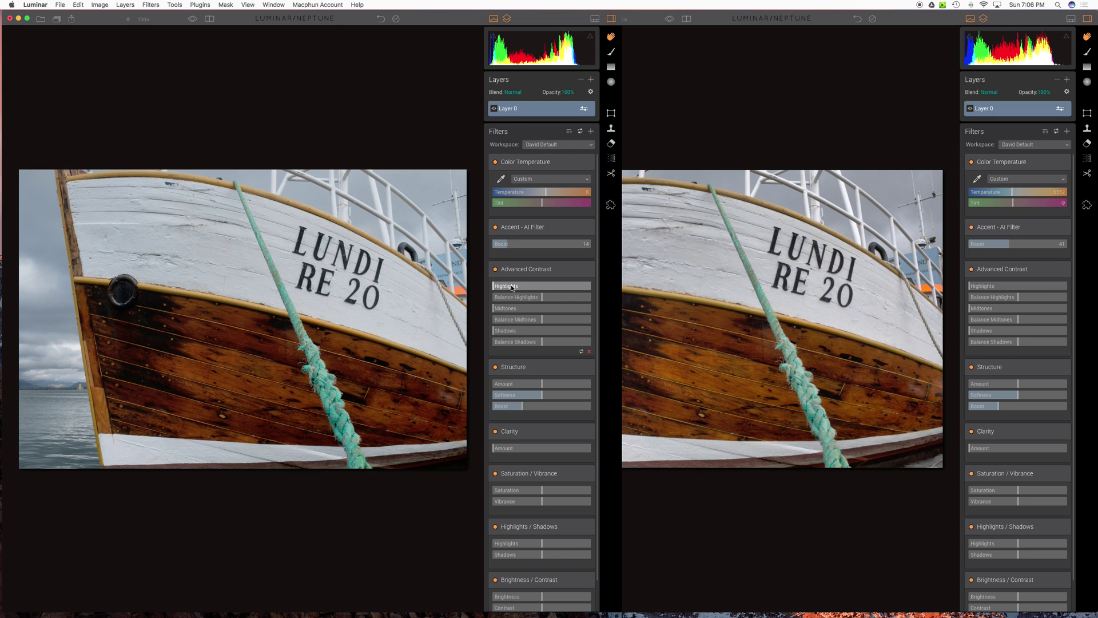
# - Raise the left photo's Advanced Contrast highlights and set Shadows to 16
pyautogui.moveTo(511, 283); pyautogui.dragTo(481, 312)
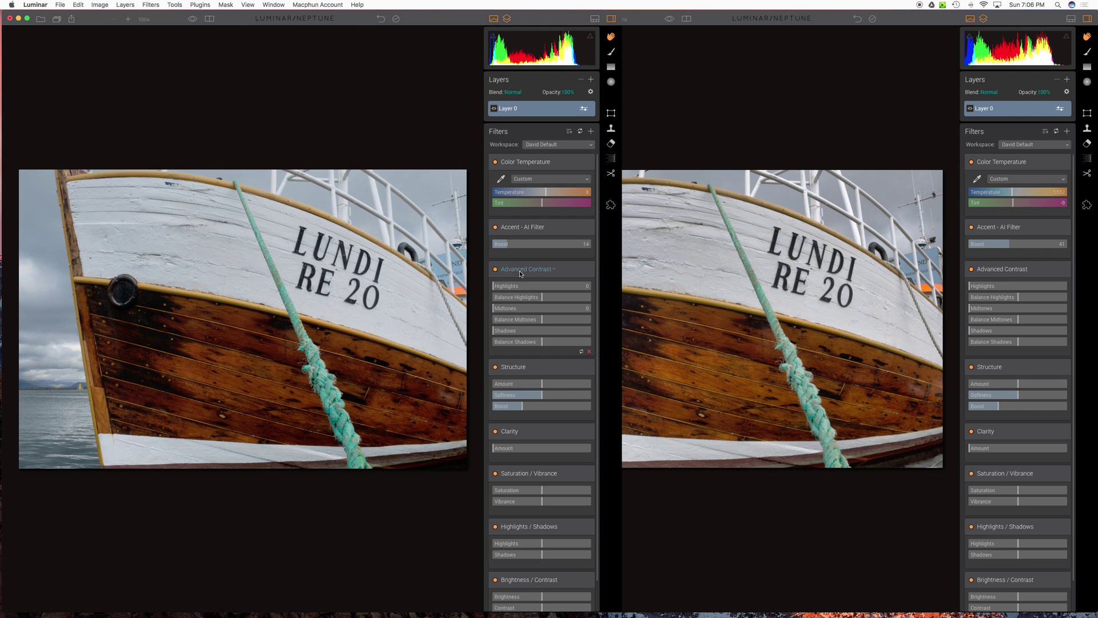
pyautogui.click(511, 332)
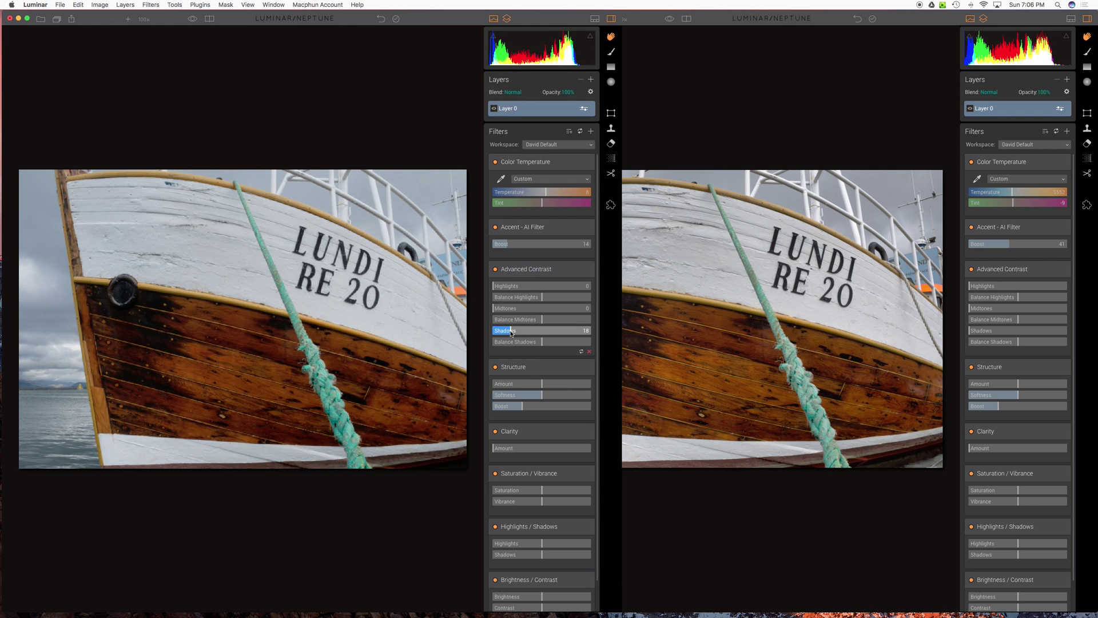
pyautogui.moveTo(511, 331)
pyautogui.mouseDown()
pyautogui.moveTo(538, 331)
pyautogui.moveTo(499, 332)
pyautogui.moveTo(520, 332)
pyautogui.moveTo(510, 337)
pyautogui.mouseUp()
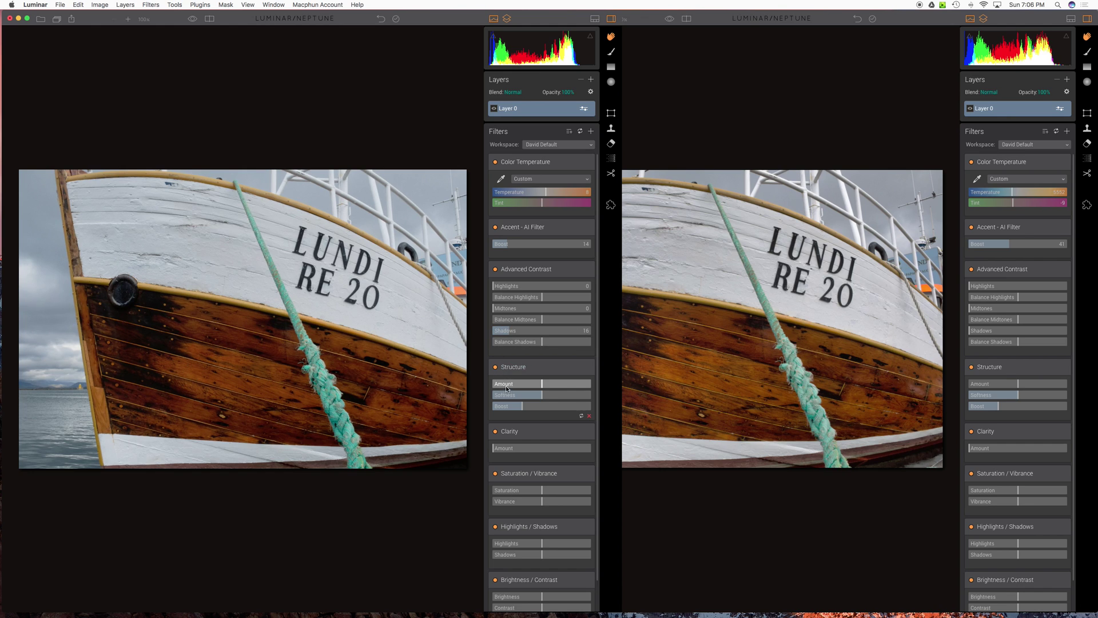
# - Set the left photo's Structure Amount to 31 and compare the filter off and on
pyautogui.click(556, 387)
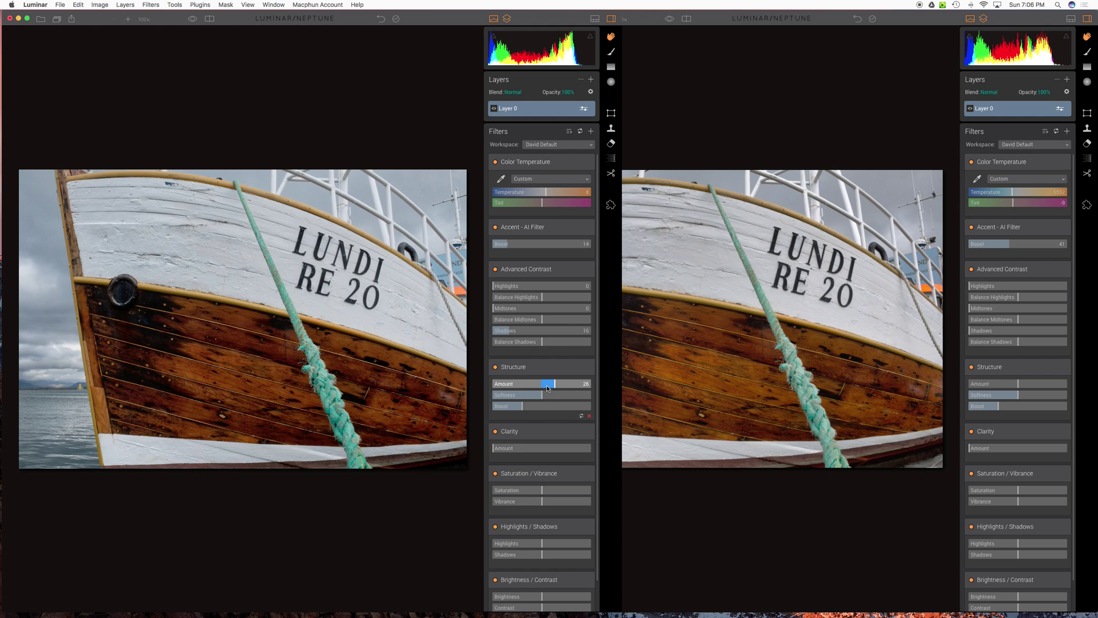
pyautogui.click(559, 387)
pyautogui.click(496, 368)
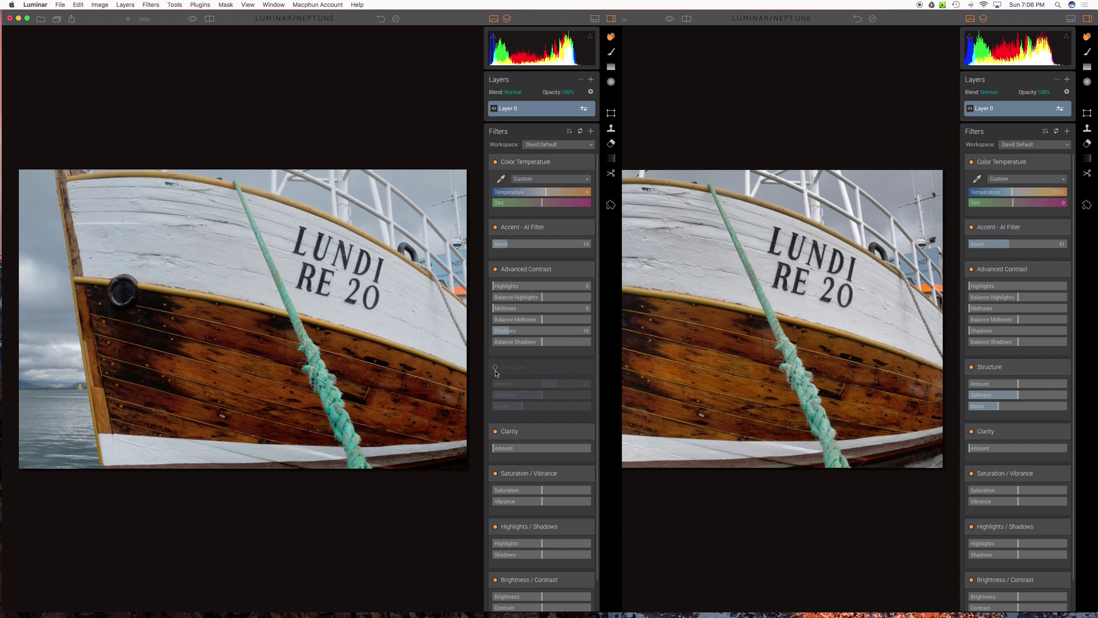
pyautogui.click(496, 368)
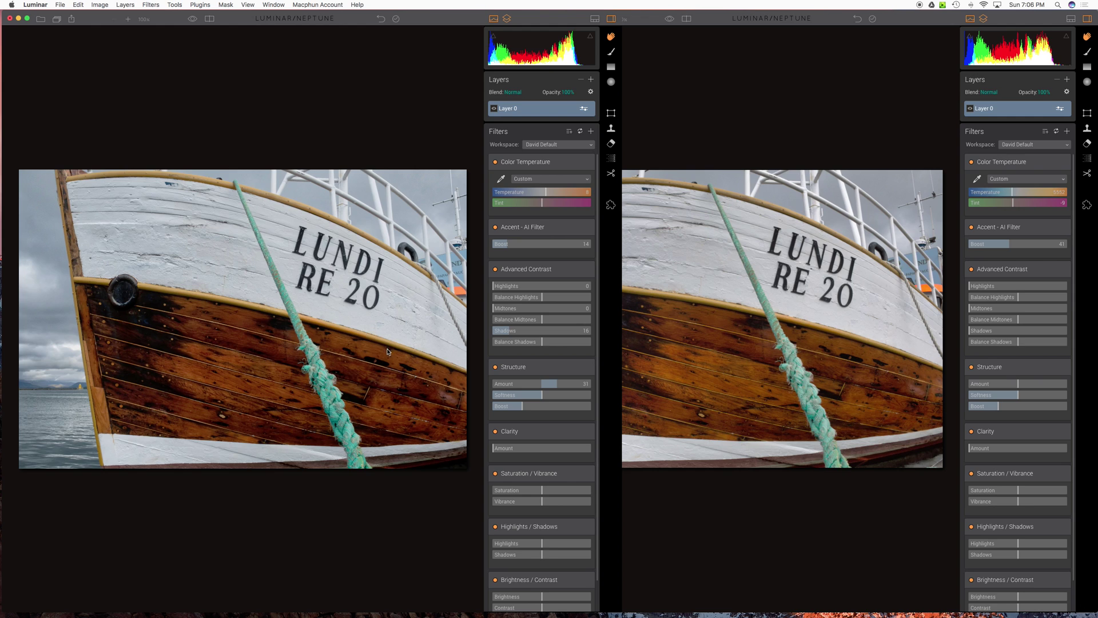
# - Set Clarity 24 and Vibrance 20, lower Highlights to -37, and set Brightness/Contrast to 20 and 12
pyautogui.click(513, 449)
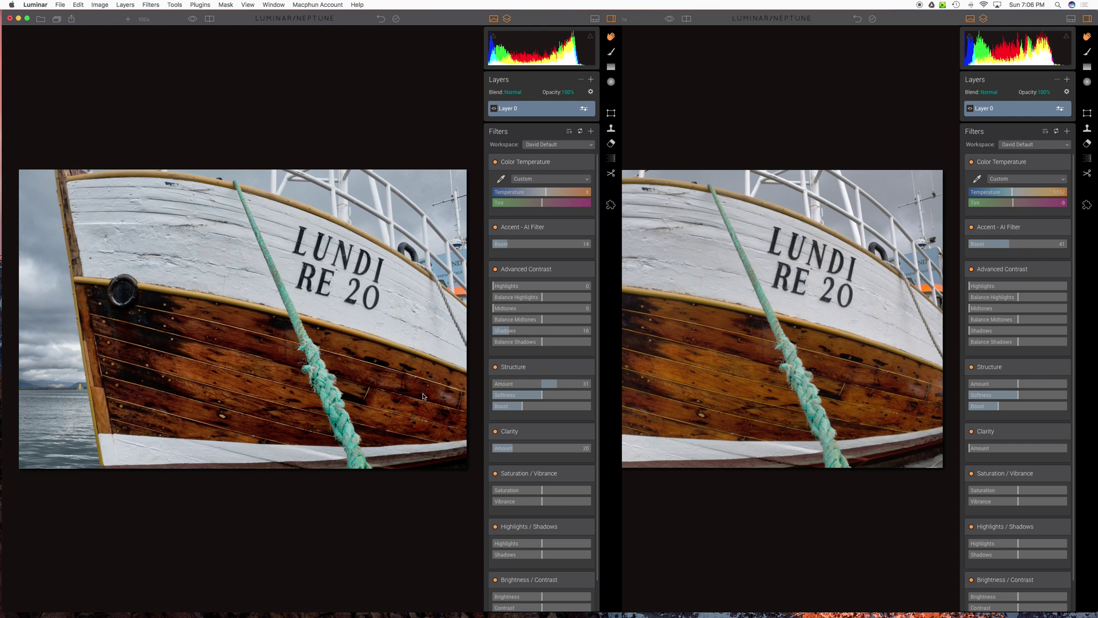
pyautogui.click(551, 502)
pyautogui.moveTo(552, 503); pyautogui.dragTo(553, 503)
pyautogui.moveTo(514, 452); pyautogui.dragTo(517, 453)
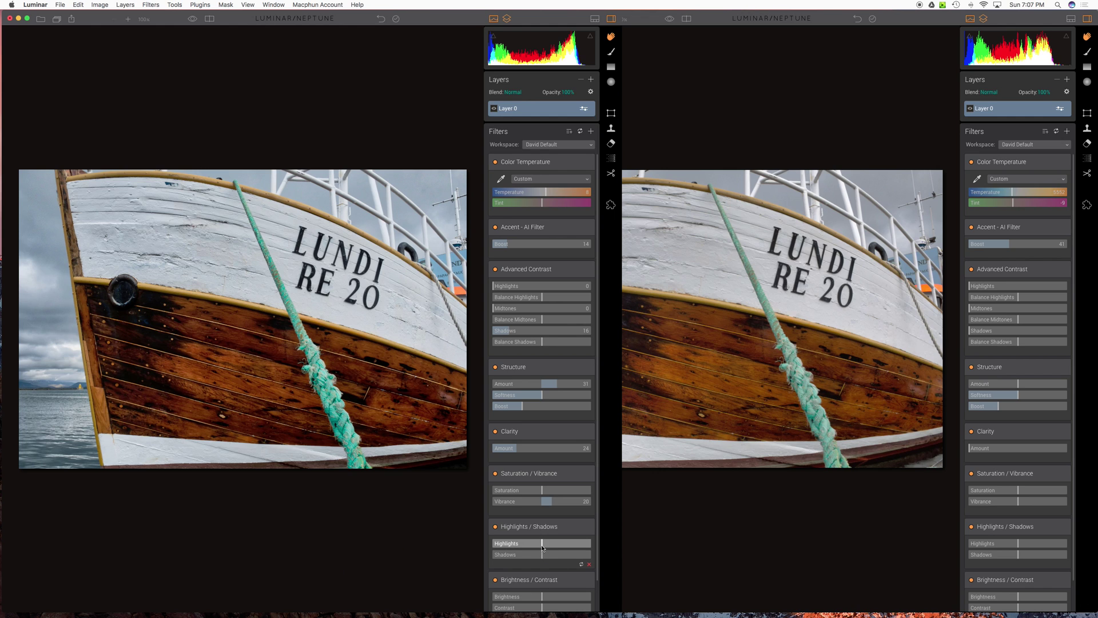
pyautogui.moveTo(542, 546)
pyautogui.mouseDown()
pyautogui.moveTo(521, 546)
pyautogui.moveTo(562, 544)
pyautogui.moveTo(529, 544)
pyautogui.moveTo(561, 557)
pyautogui.moveTo(542, 558)
pyautogui.mouseUp()
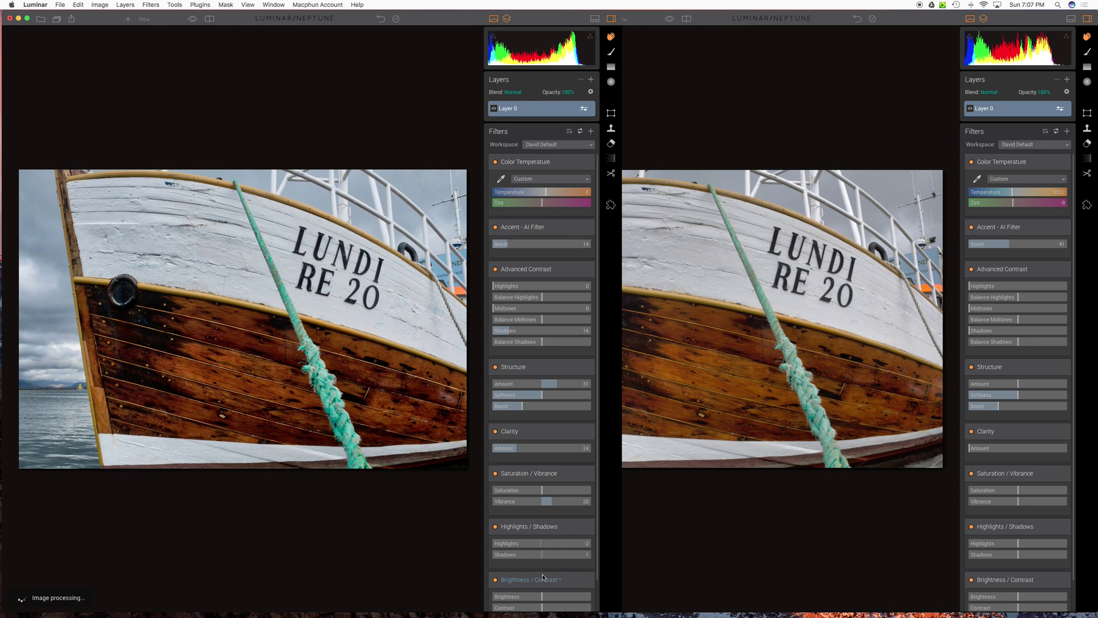
pyautogui.scroll(-1, 544, 578)
pyautogui.scroll(-3, 544, 575)
pyautogui.moveTo(542, 564); pyautogui.dragTo(548, 578)
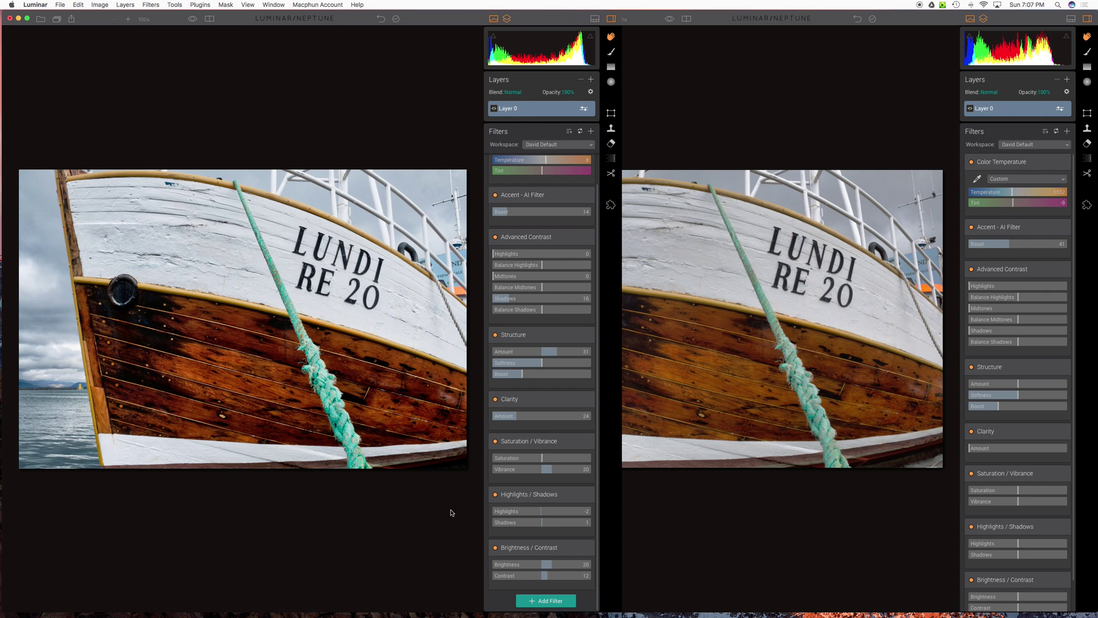
# - Compare the left photo's original and edited versions twice, then bring the right photo's window forward
pyautogui.click(194, 20)
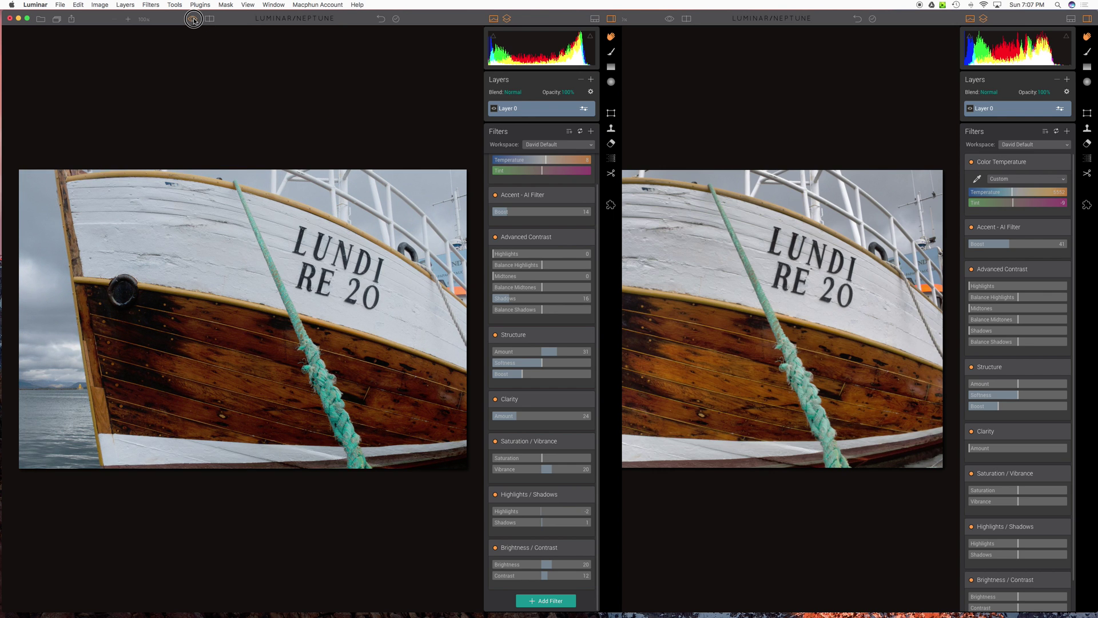
pyautogui.click(194, 20)
pyautogui.click(193, 20)
pyautogui.click(193, 20)
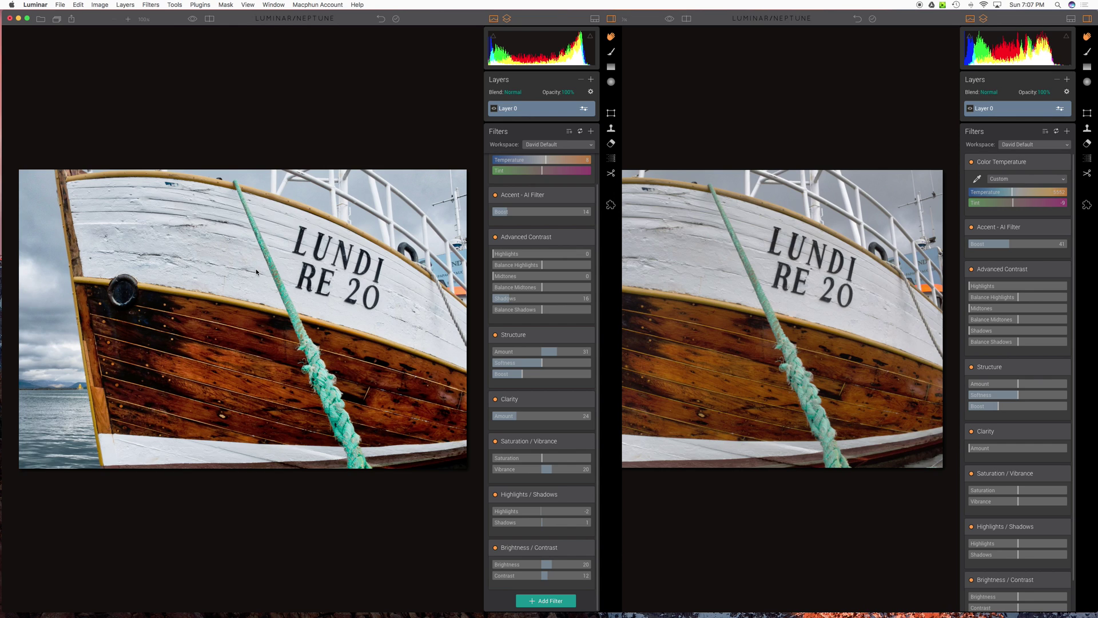
pyautogui.click(738, 518)
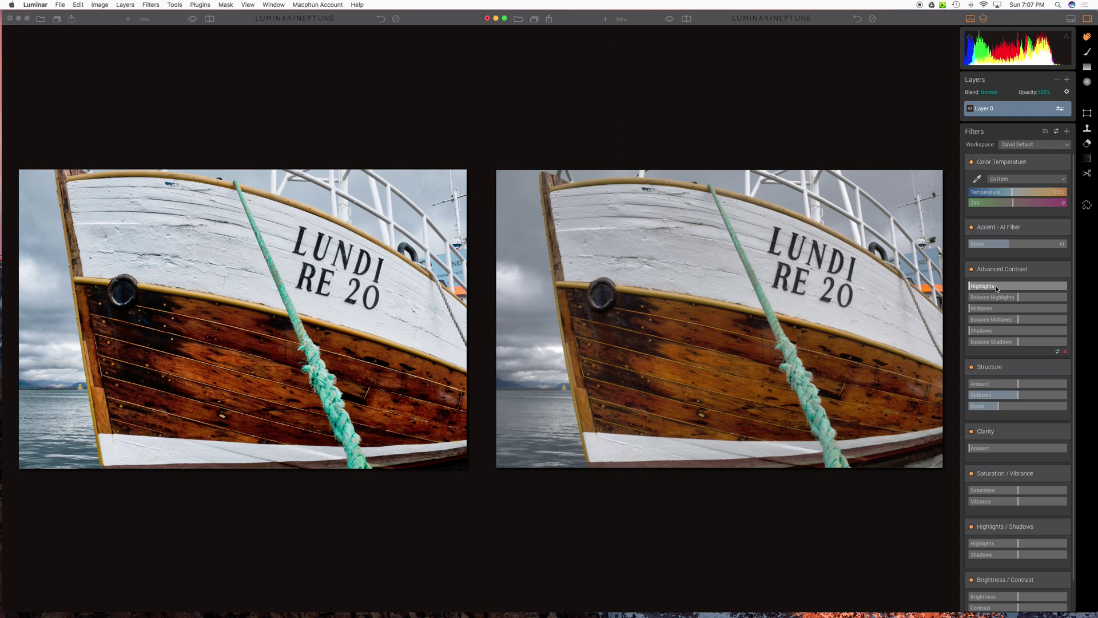
# - Raise the right photo's Advanced Contrast highlights and set Structure 32 and Clarity 24
pyautogui.moveTo(993, 287); pyautogui.dragTo(964, 322)
pyautogui.moveTo(1018, 384); pyautogui.dragTo(1034, 384)
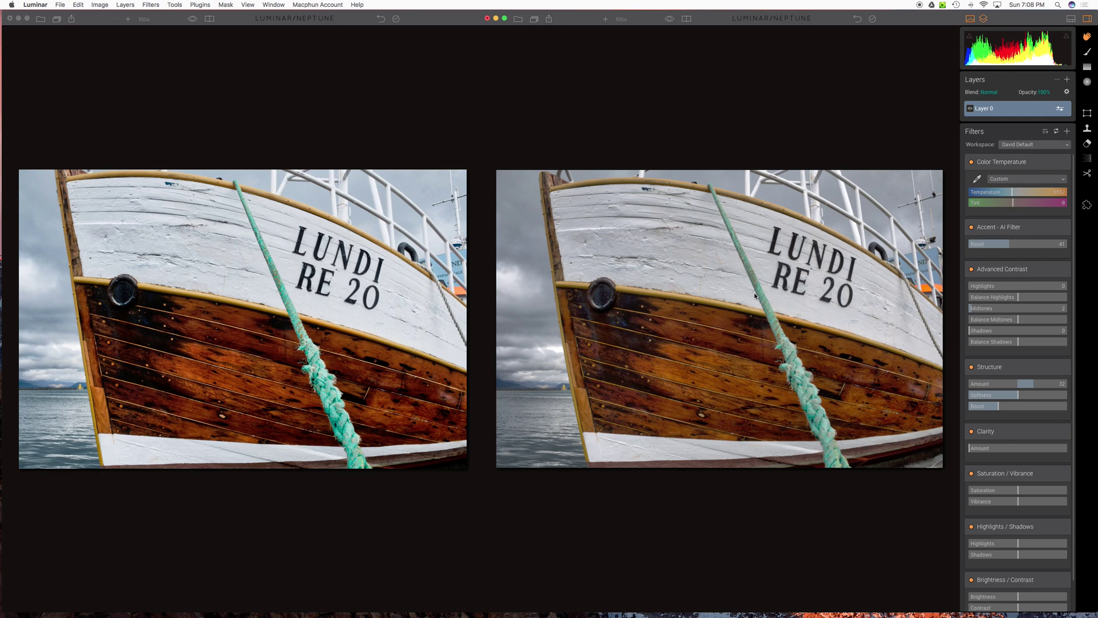
pyautogui.moveTo(967, 451); pyautogui.dragTo(994, 451)
# - Set Vibrance 42, Highlights 22, Shadows 73, Brightness 16 and Contrast 33 on the right photo
pyautogui.scroll(-1, 1024, 483)
pyautogui.moveTo(1020, 492); pyautogui.dragTo(1041, 494)
pyautogui.scroll(-1, 1017, 522)
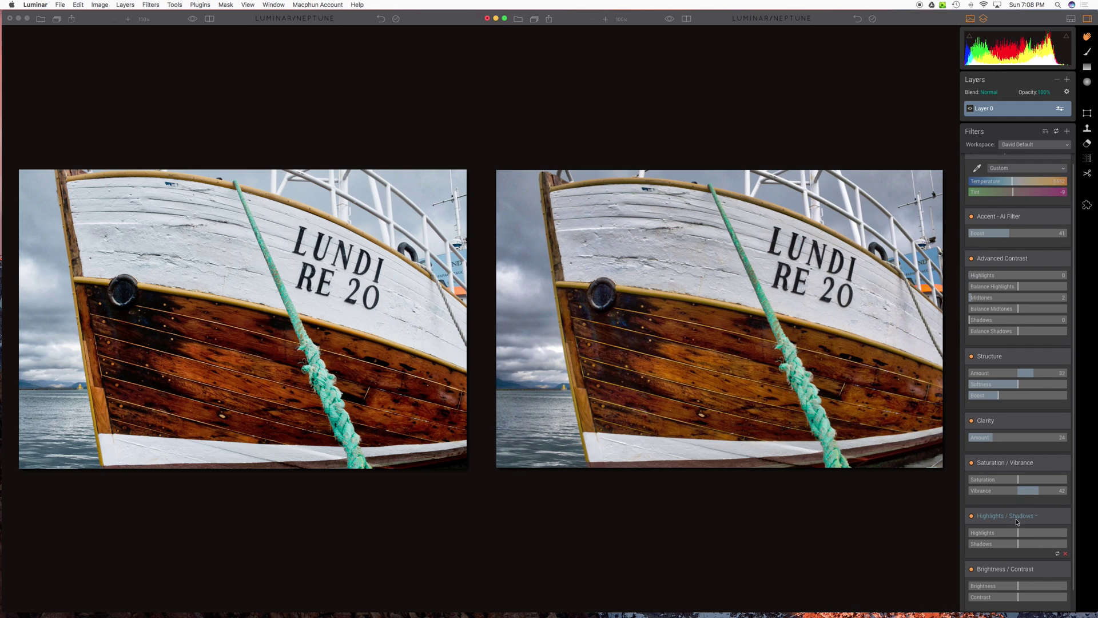
pyautogui.moveTo(1007, 525); pyautogui.dragTo(1026, 542)
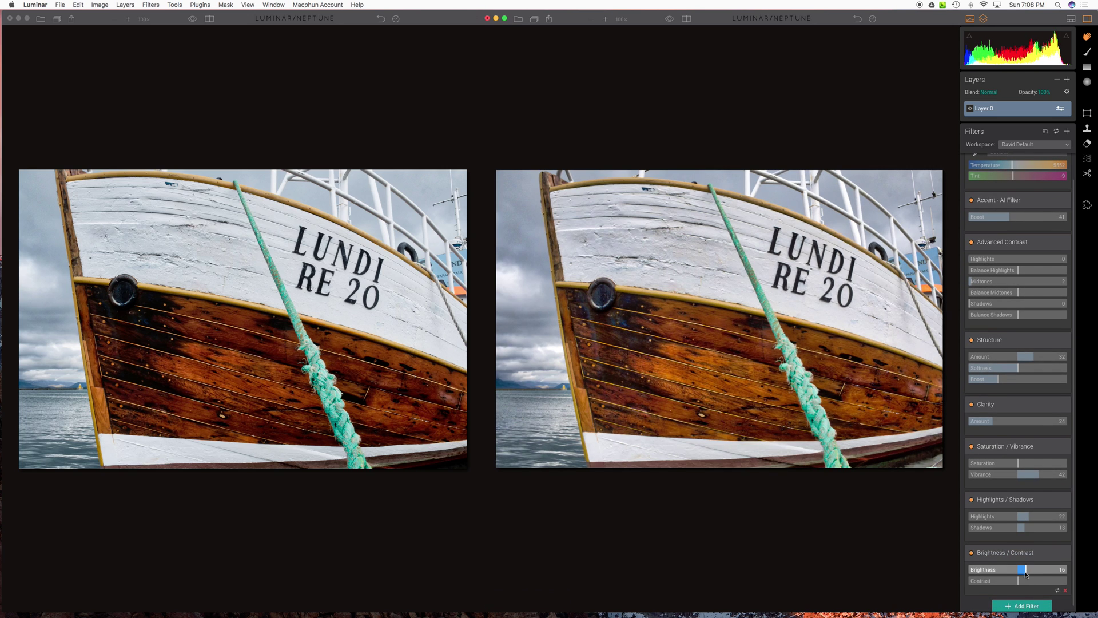
pyautogui.moveTo(1020, 570); pyautogui.dragTo(1041, 585)
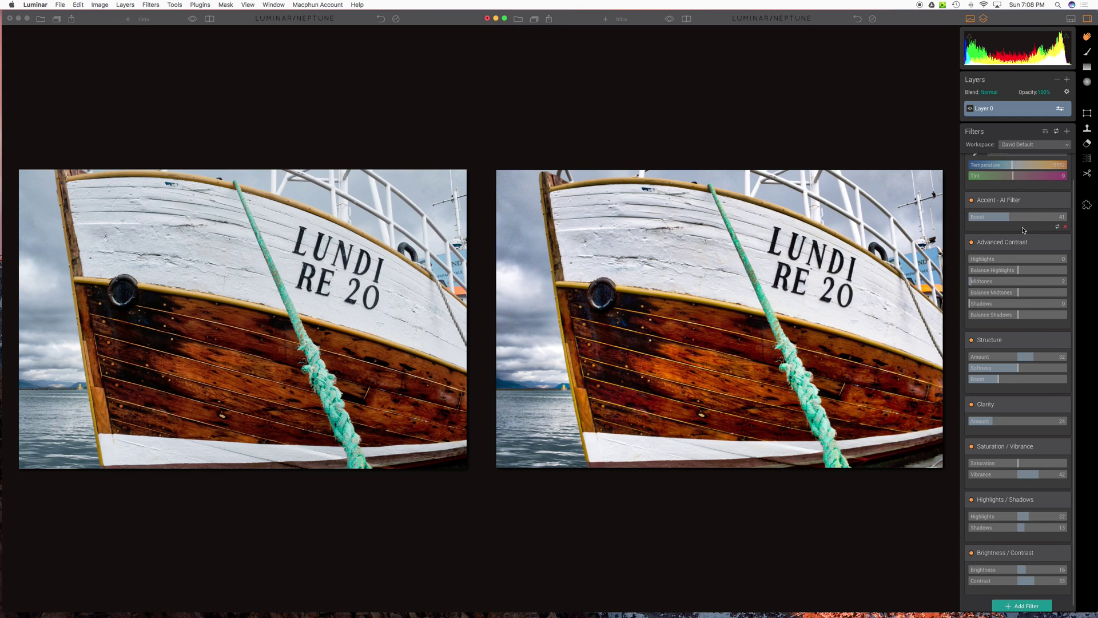
pyautogui.click(192, 19)
pyautogui.click(680, 87)
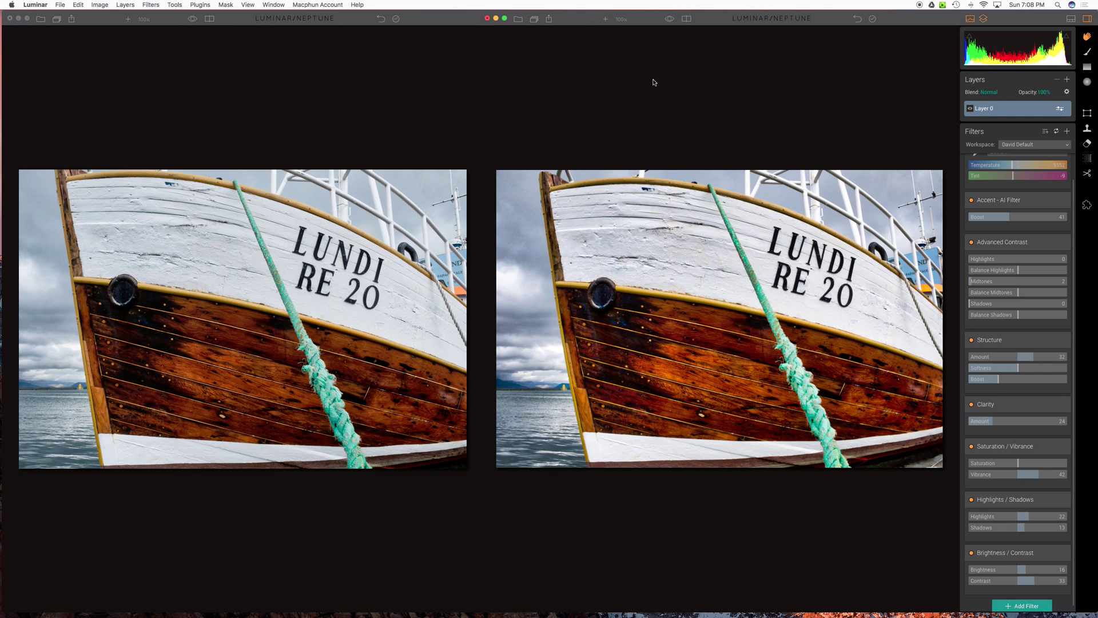
pyautogui.click(670, 20)
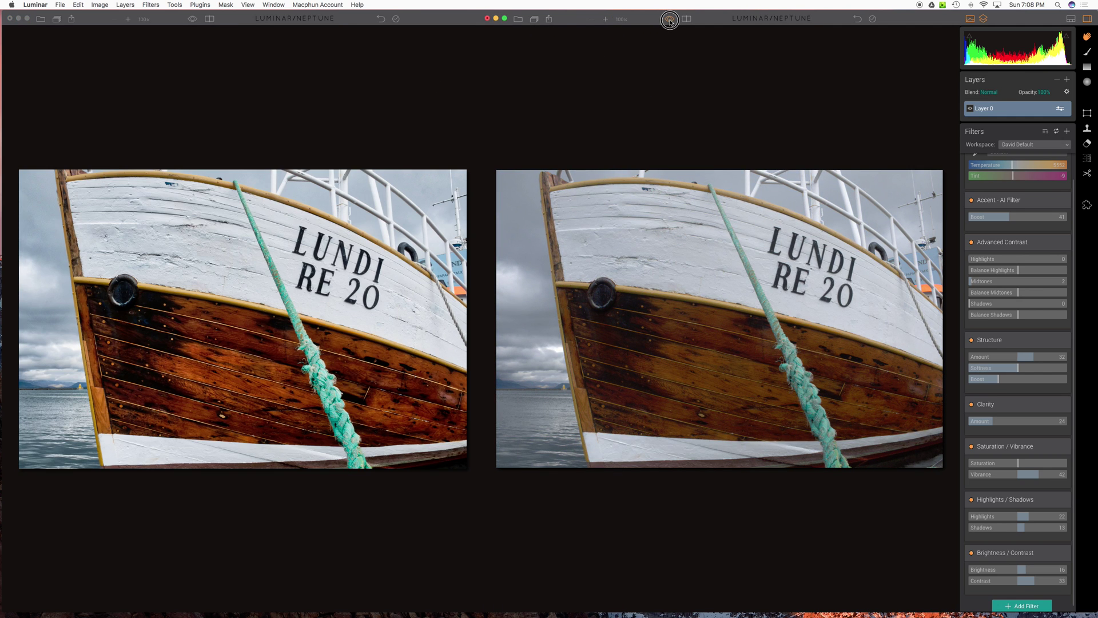
pyautogui.click(670, 20)
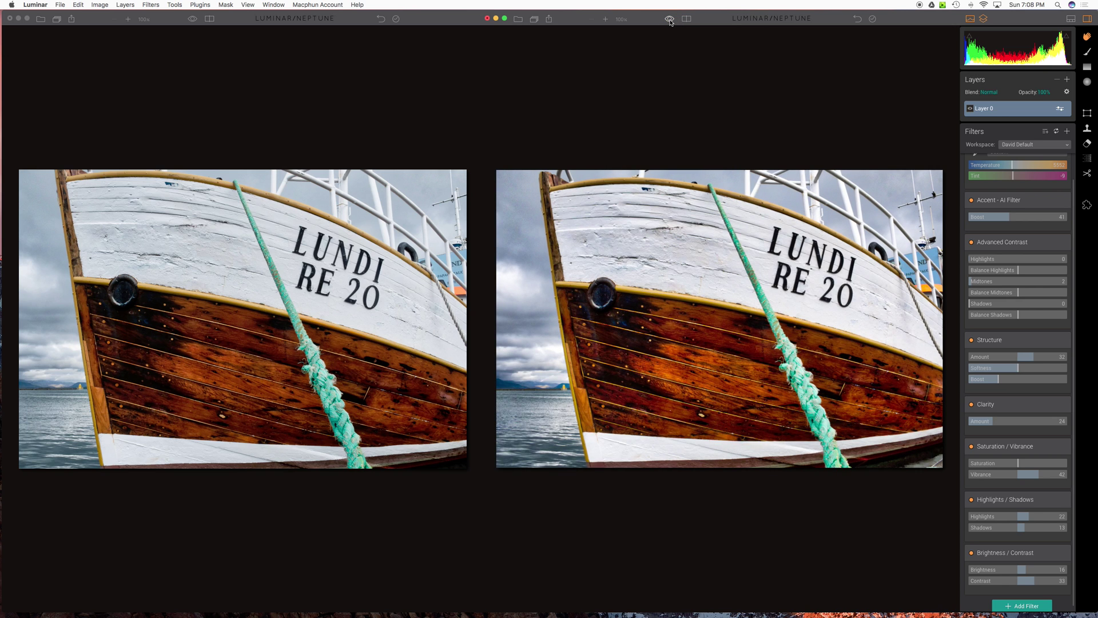
pyautogui.click(670, 20)
pyautogui.click(670, 20)
pyautogui.click(670, 20)
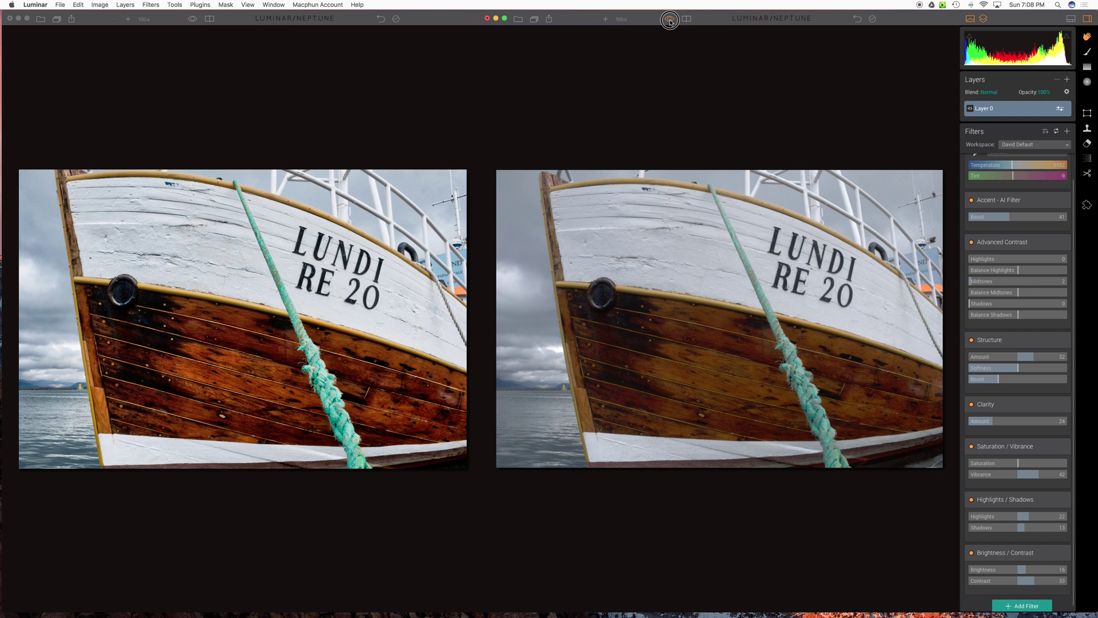
pyautogui.click(670, 20)
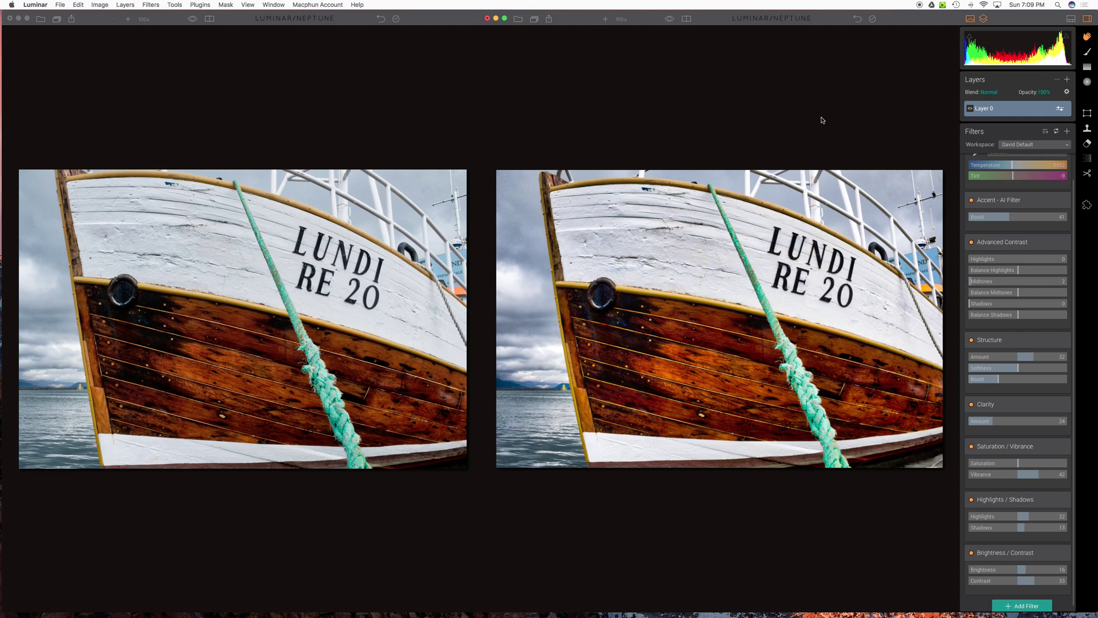
# - Toggle clipping warnings on the right boat photo on and off, leaving them hidden
pyautogui.press('super+shift+j')
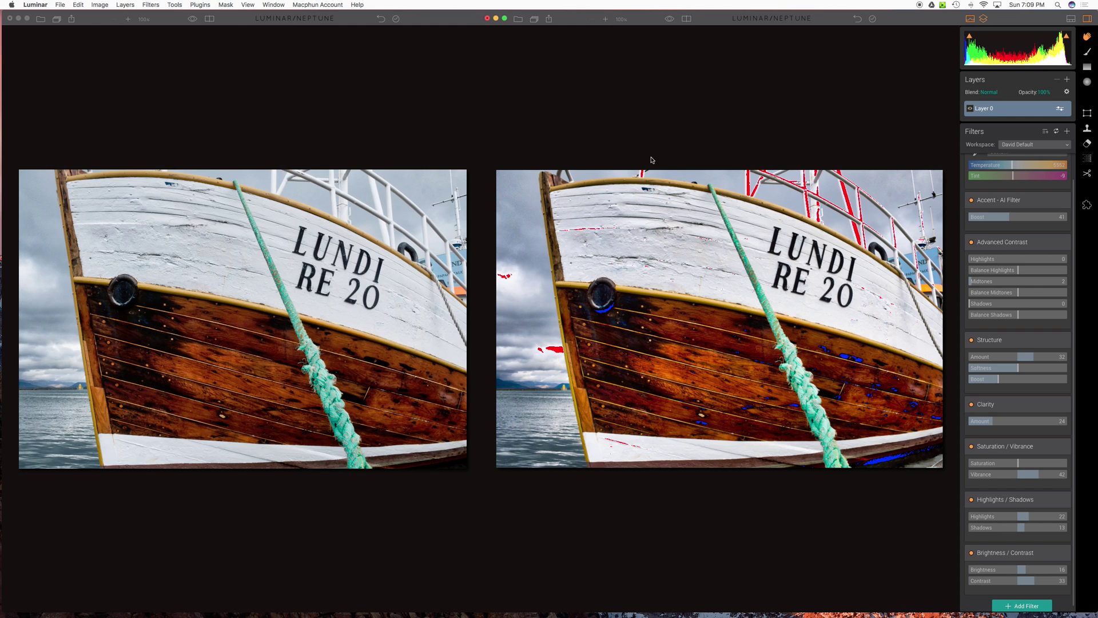
pyautogui.click(249, 5)
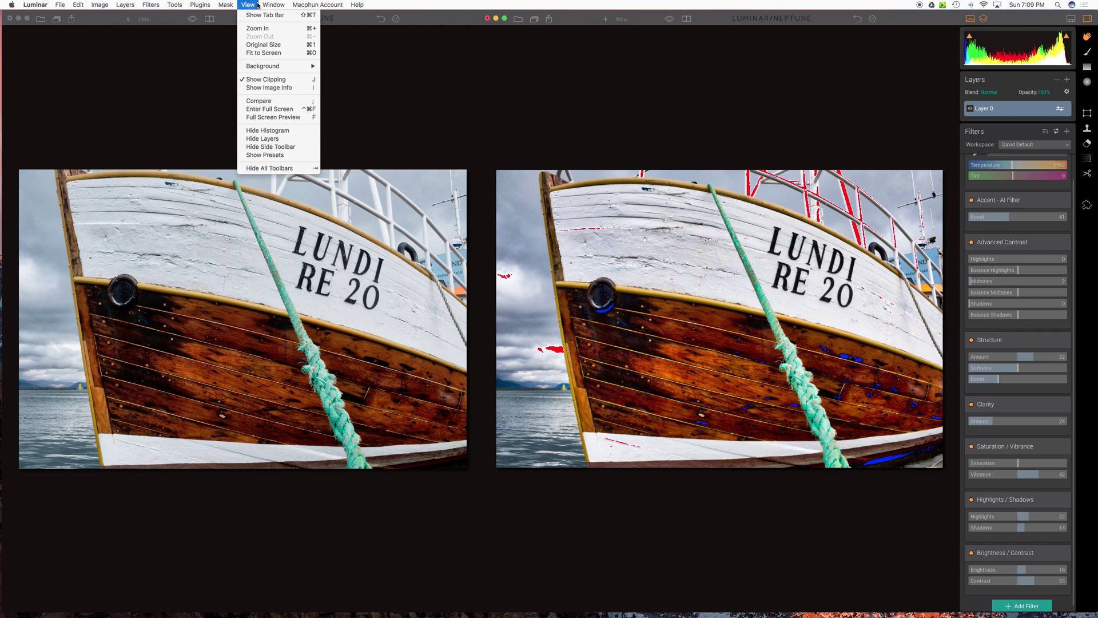
pyautogui.click(706, 141)
pyautogui.press('super+shift+j')
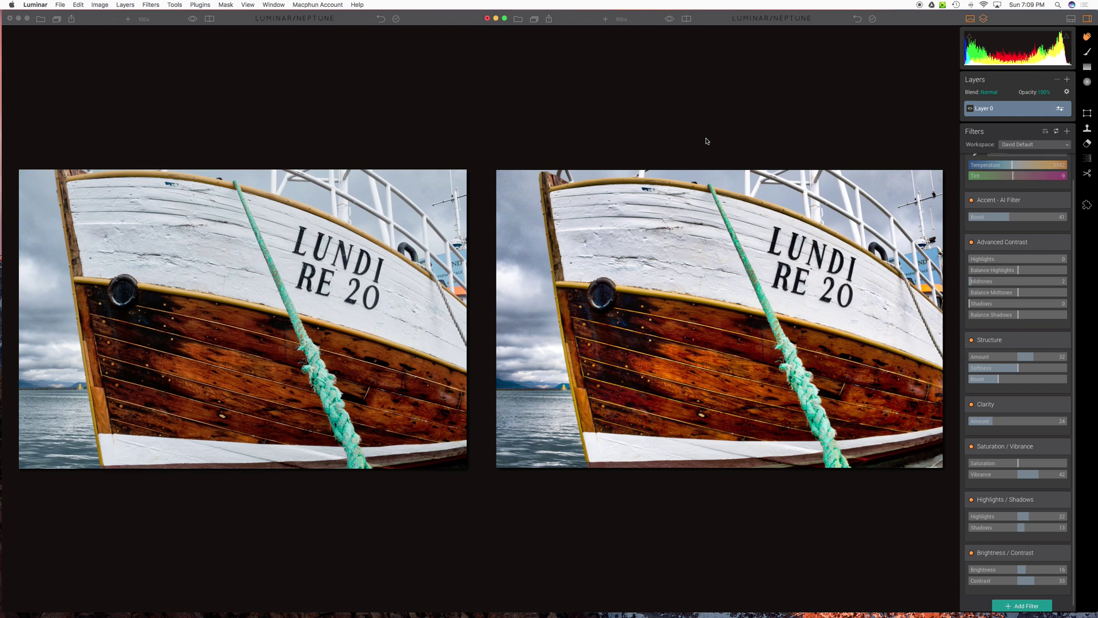
pyautogui.press('super+shift+j')
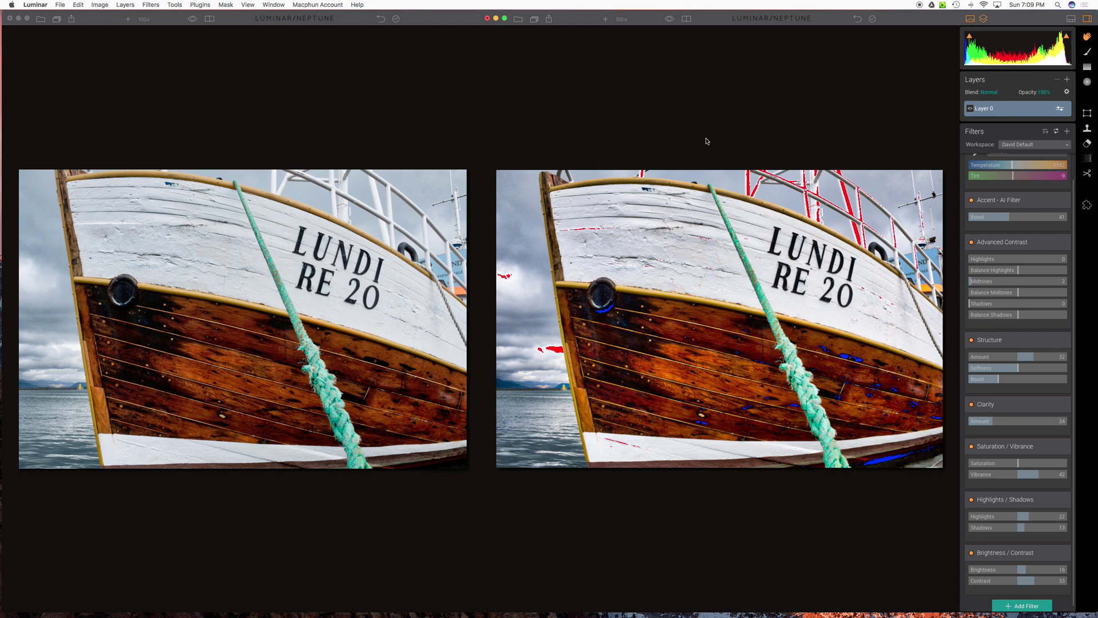
pyautogui.press('super+shift+j')
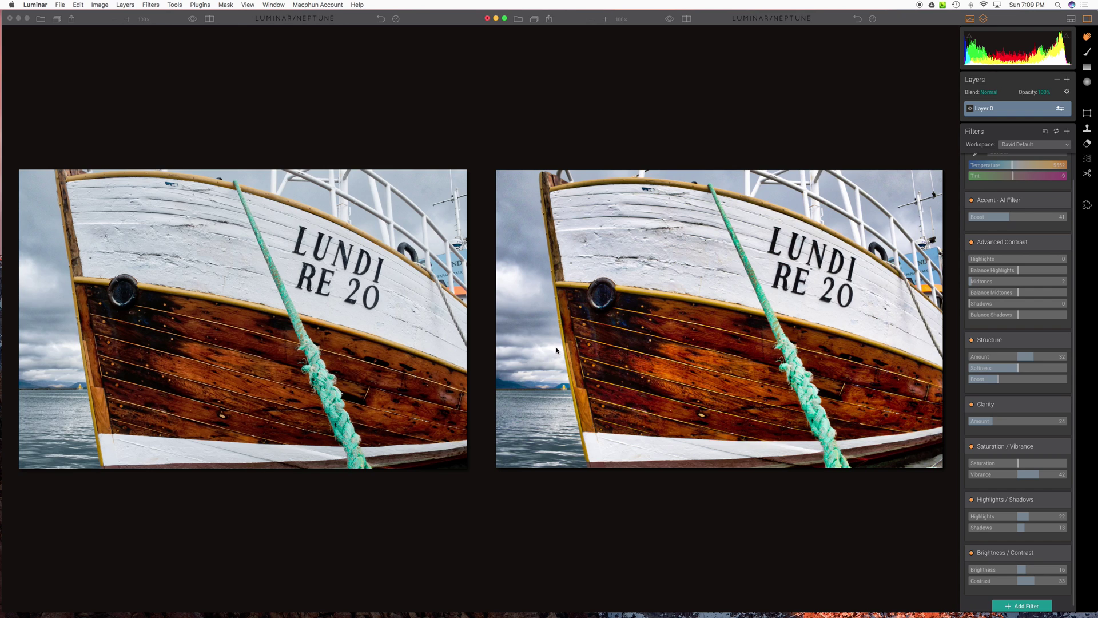
pyautogui.click(311, 508)
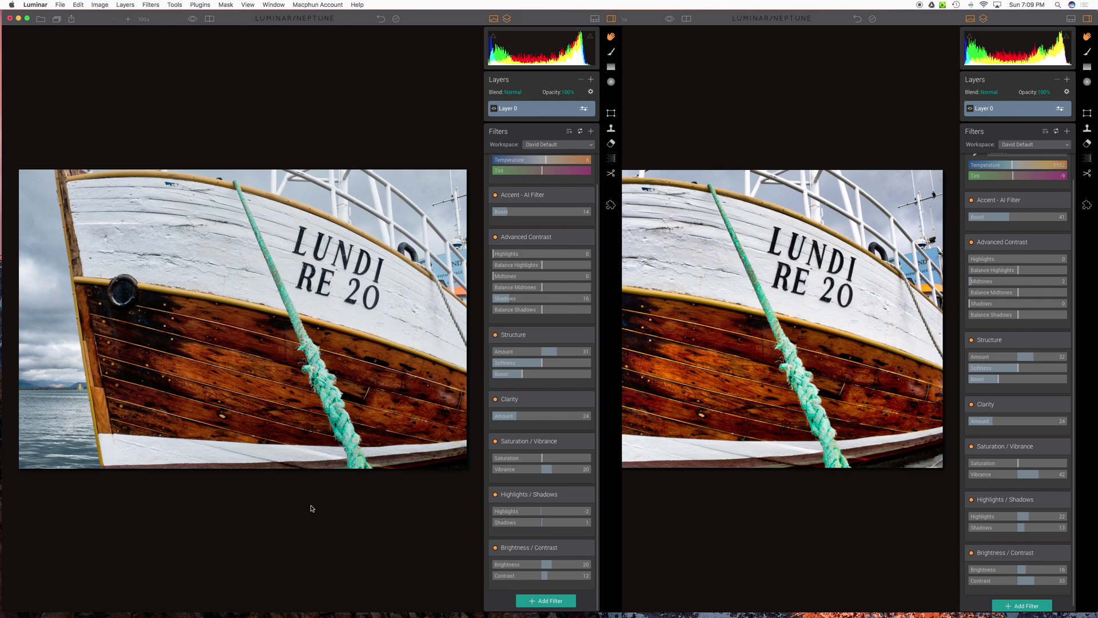
pyautogui.press('super+shift+j')
pyautogui.click(752, 515)
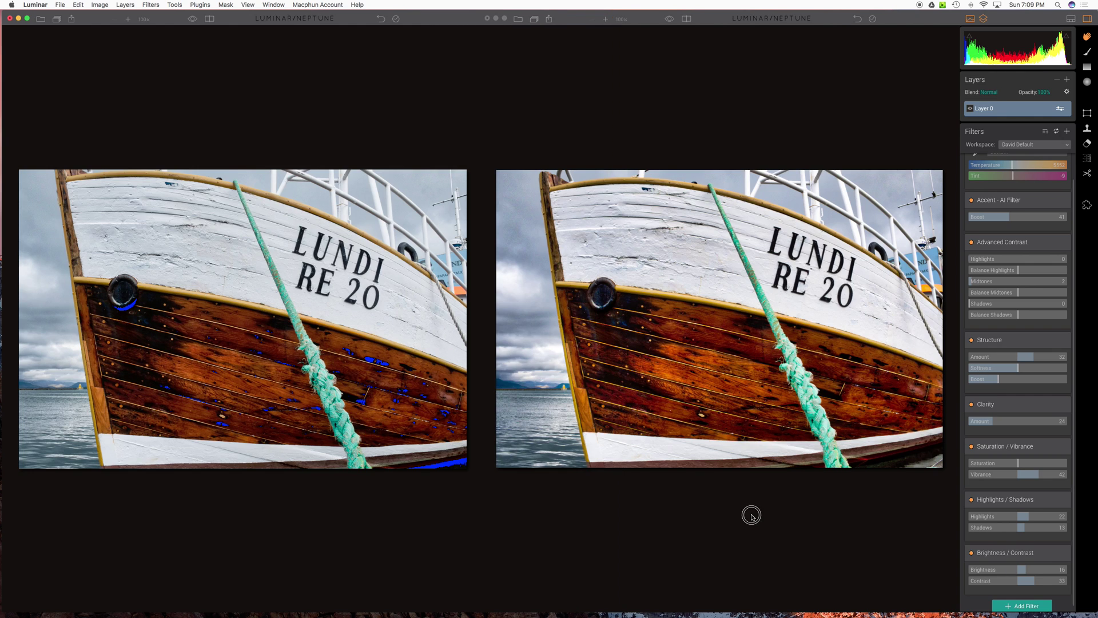
pyautogui.press('super+shift+h')
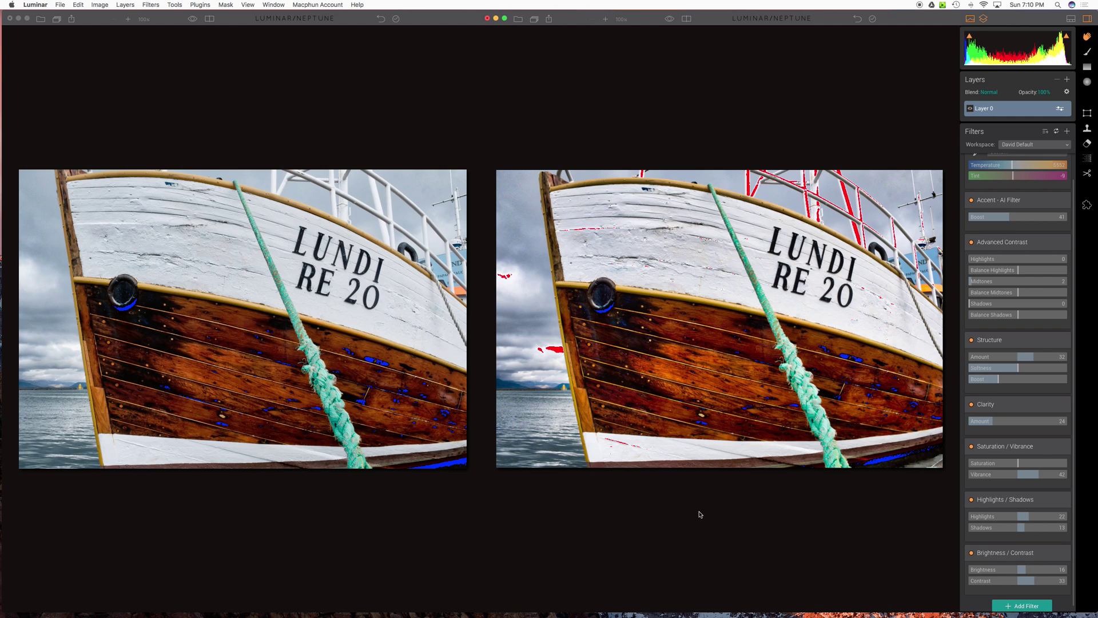
pyautogui.press('super+shift+j')
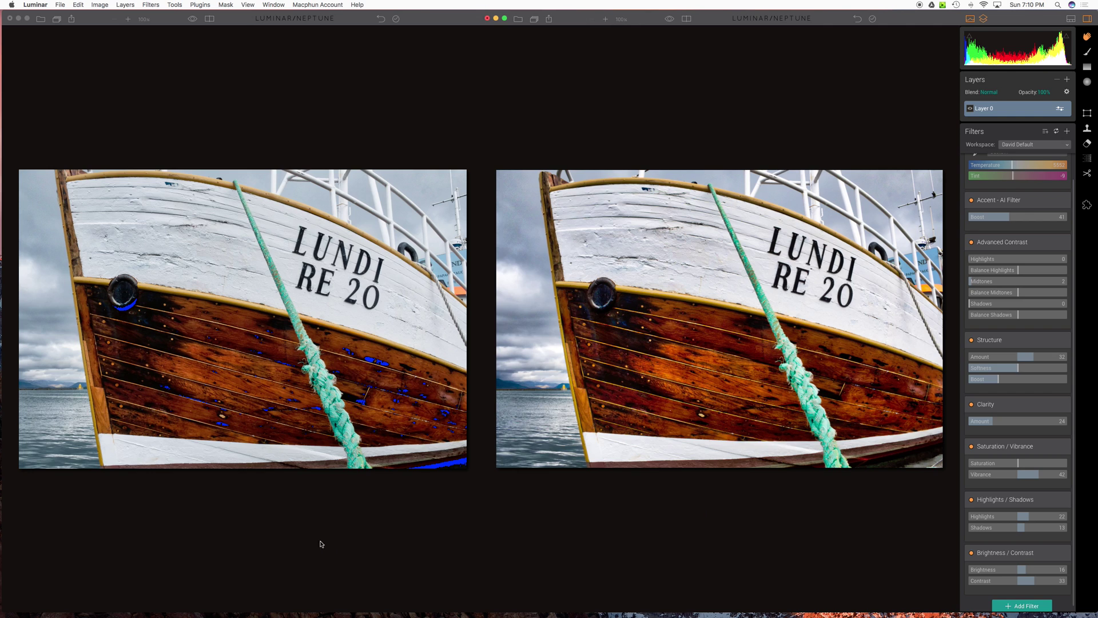
pyautogui.click(321, 523)
pyautogui.press('super+shift+j')
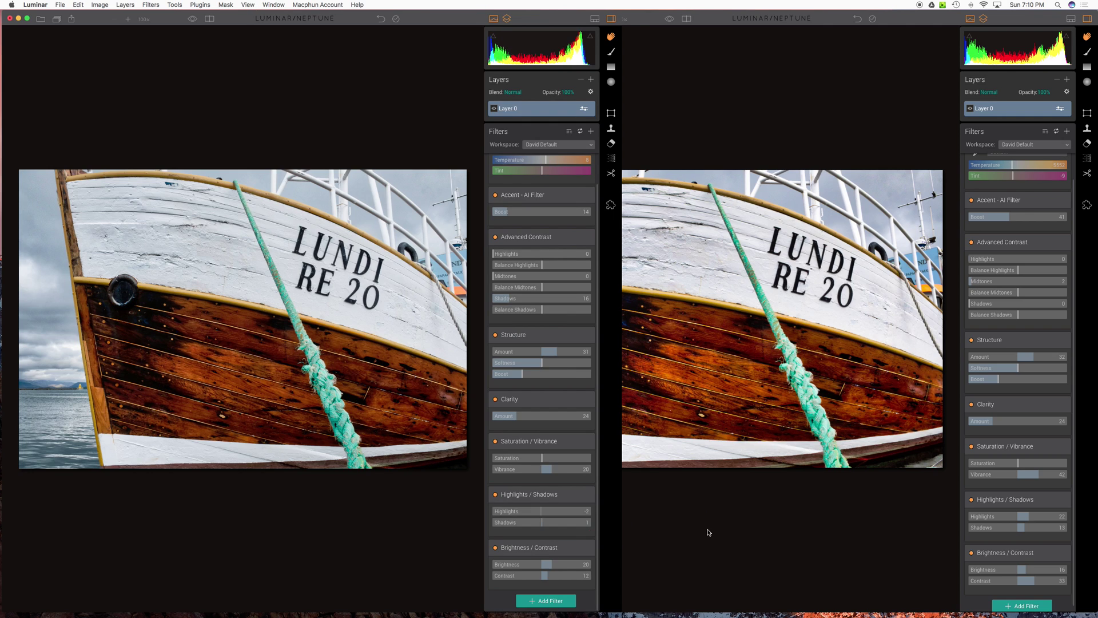
pyautogui.click(708, 533)
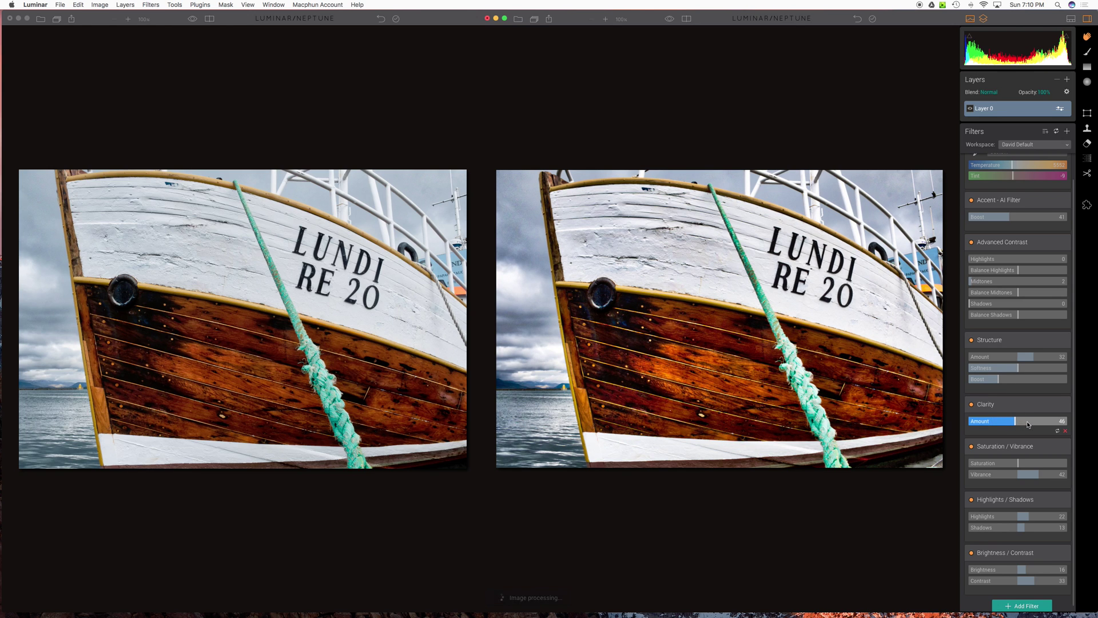
# - Raise the right photo's Clarity Amount to 75, then lower it to 22
pyautogui.moveTo(1035, 423); pyautogui.dragTo(1044, 422)
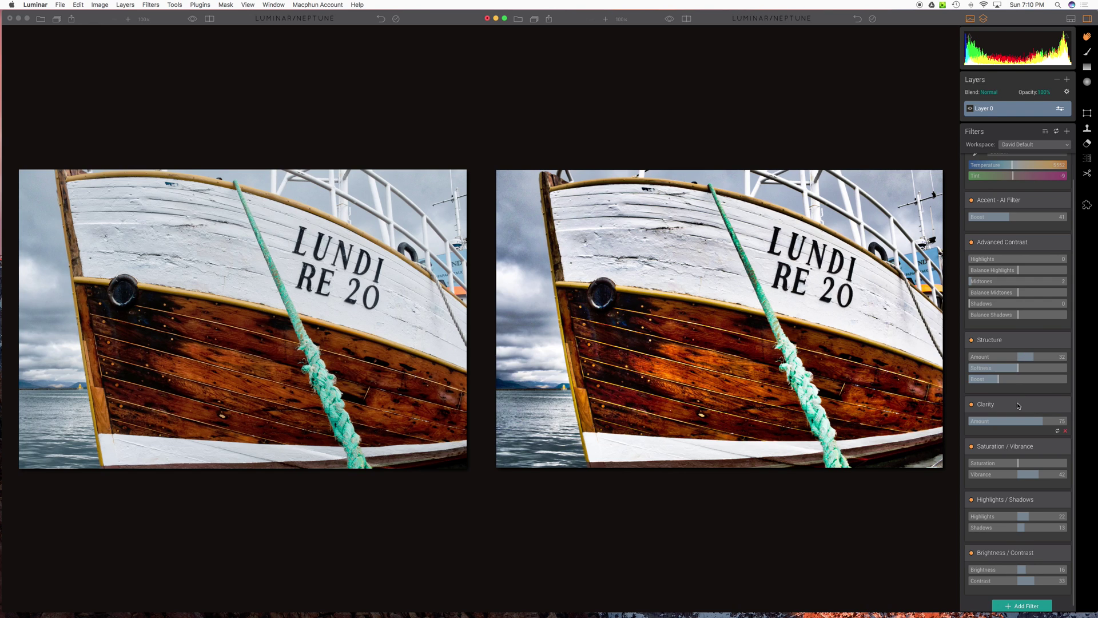
pyautogui.click(992, 424)
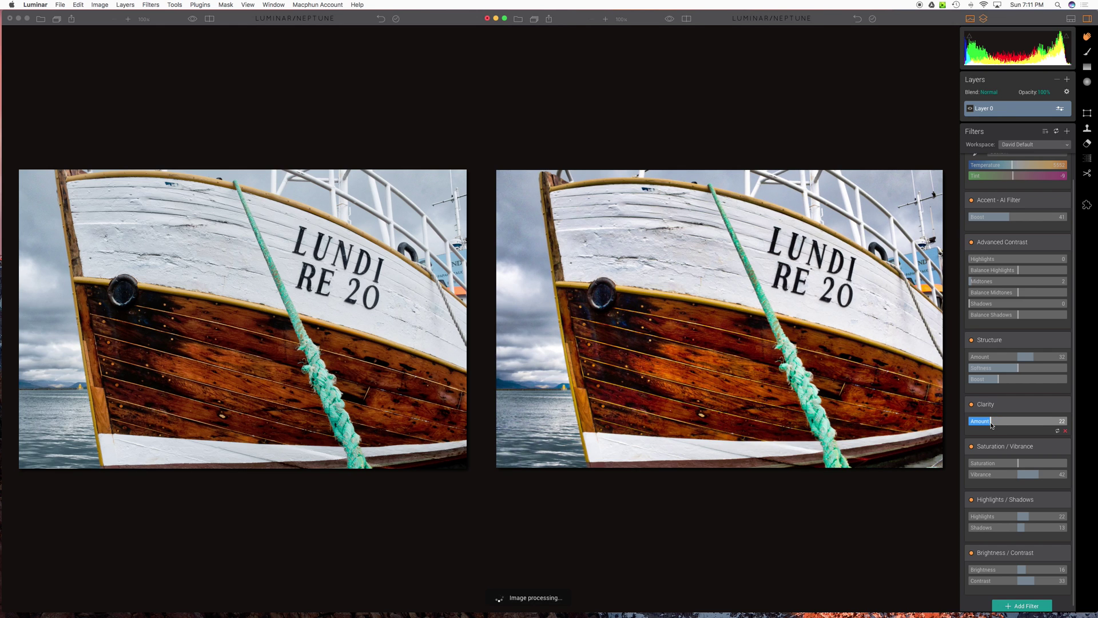